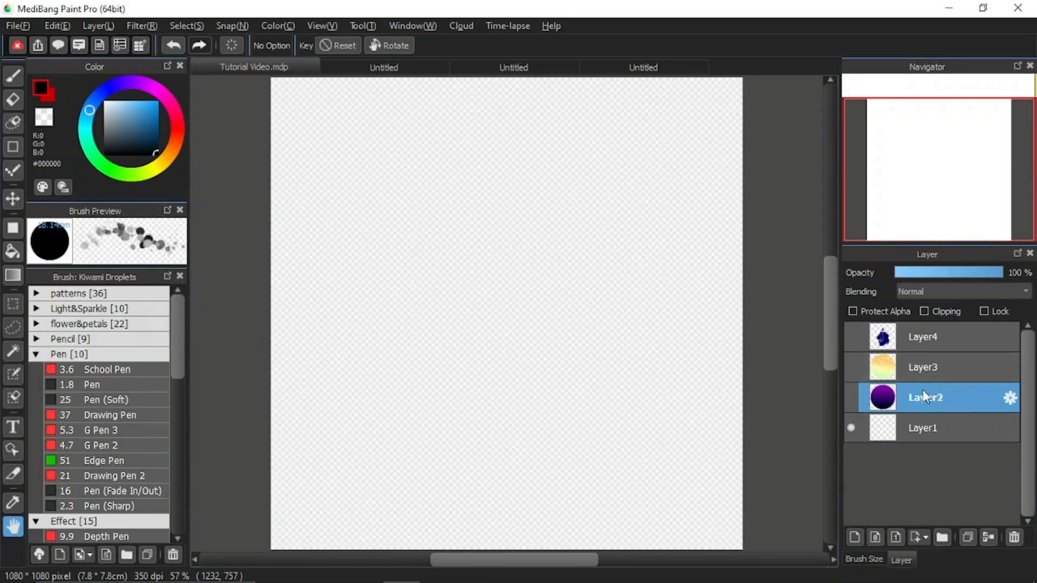
- Make Layer2, Layer3 and Layer4 visible
click(851, 398)
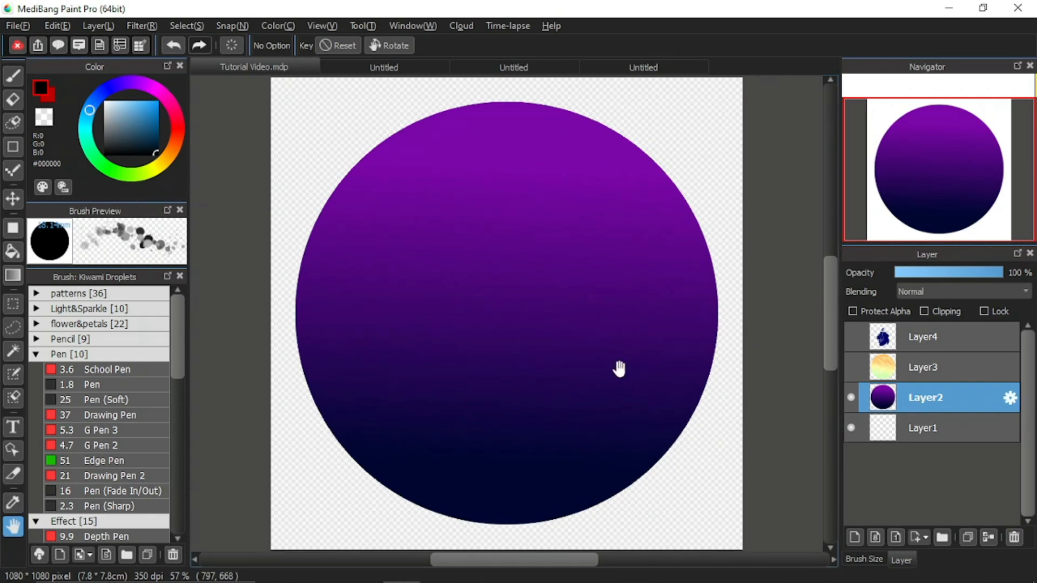
click(851, 368)
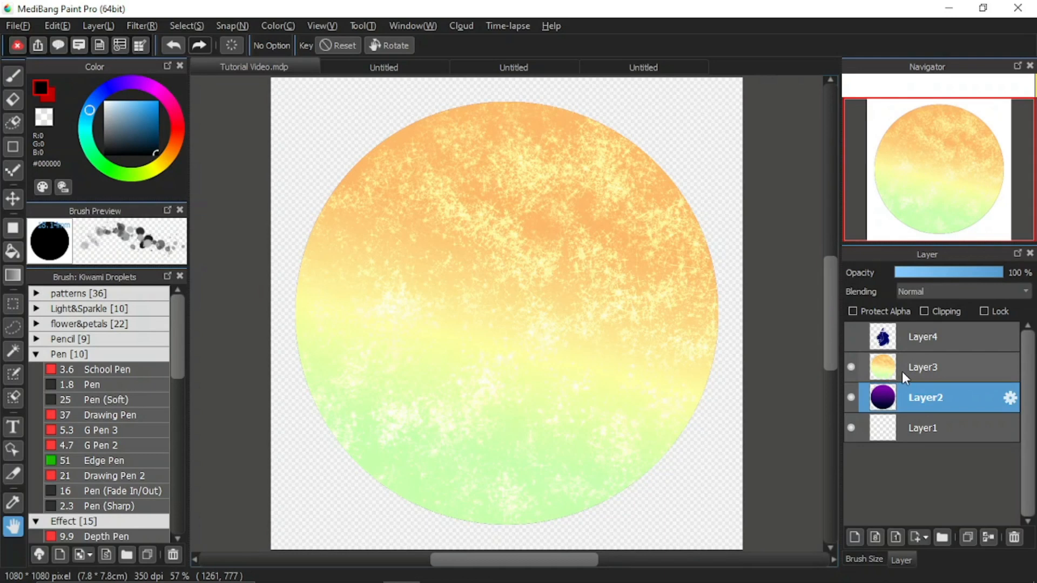
click(851, 336)
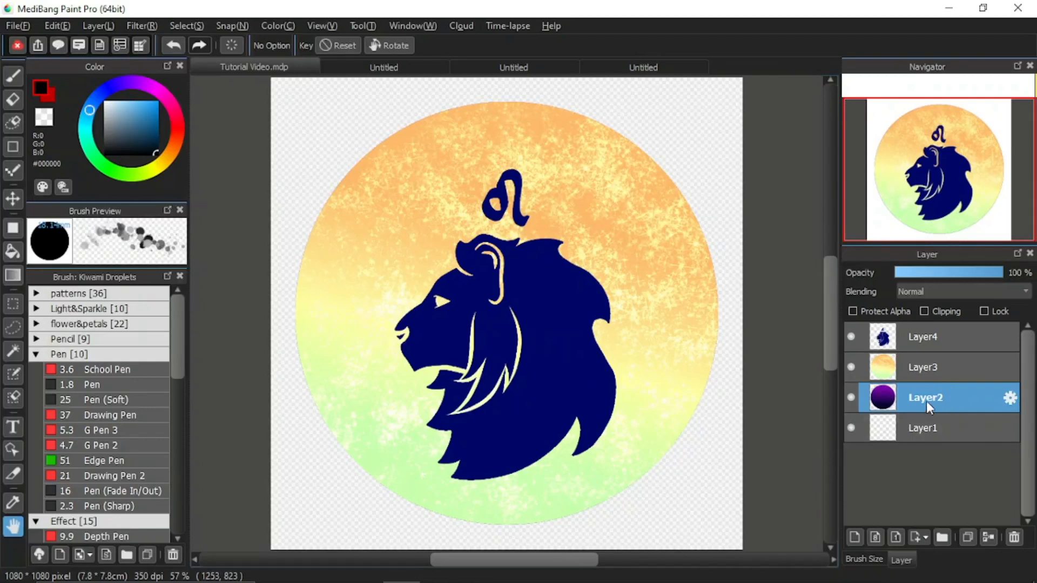
- Convert Layer4, the lion drawing, to an 8-bit layer
click(932, 340)
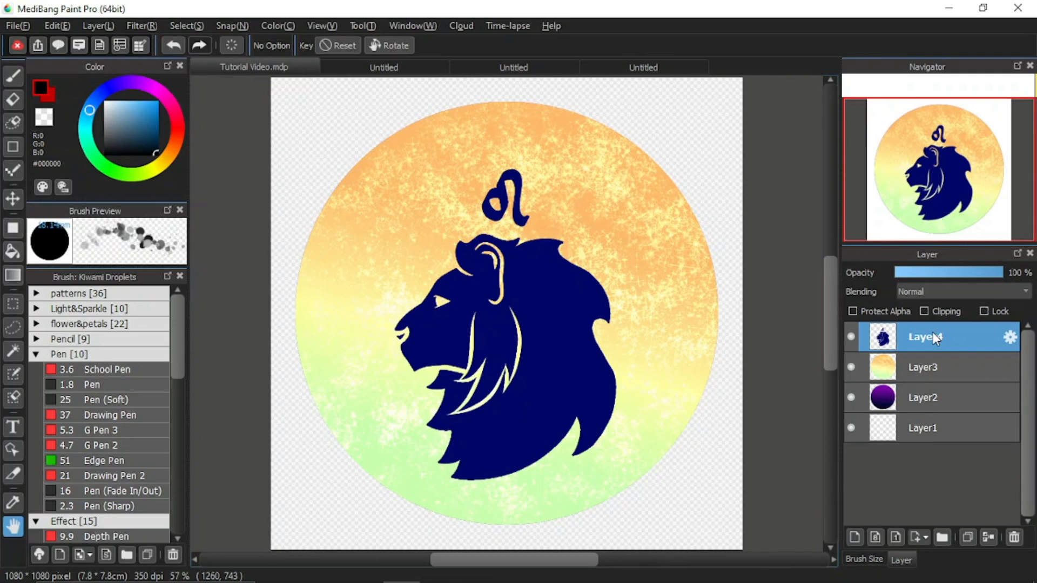
click(95, 28)
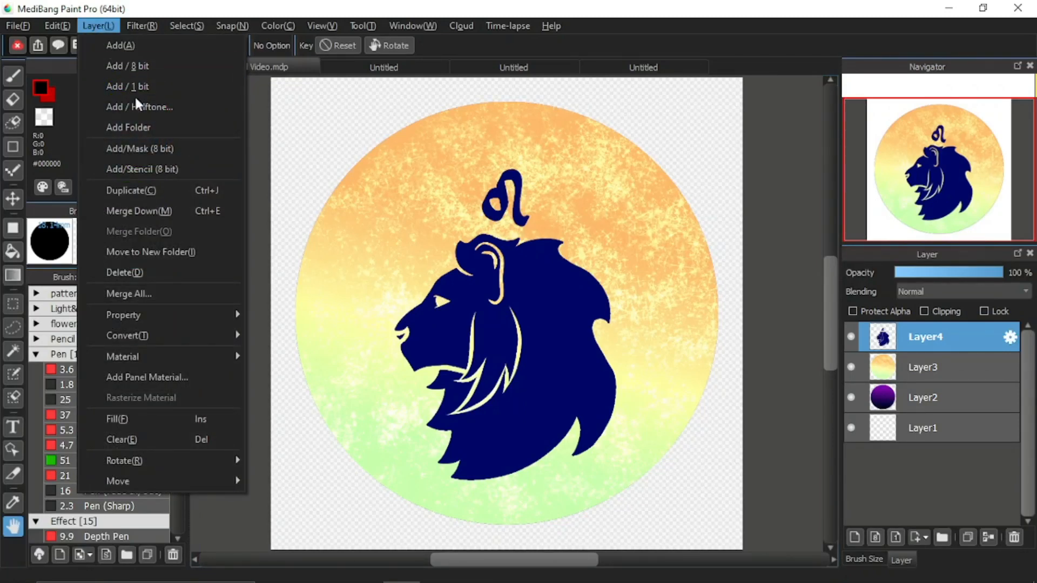
mouse_move(189, 341)
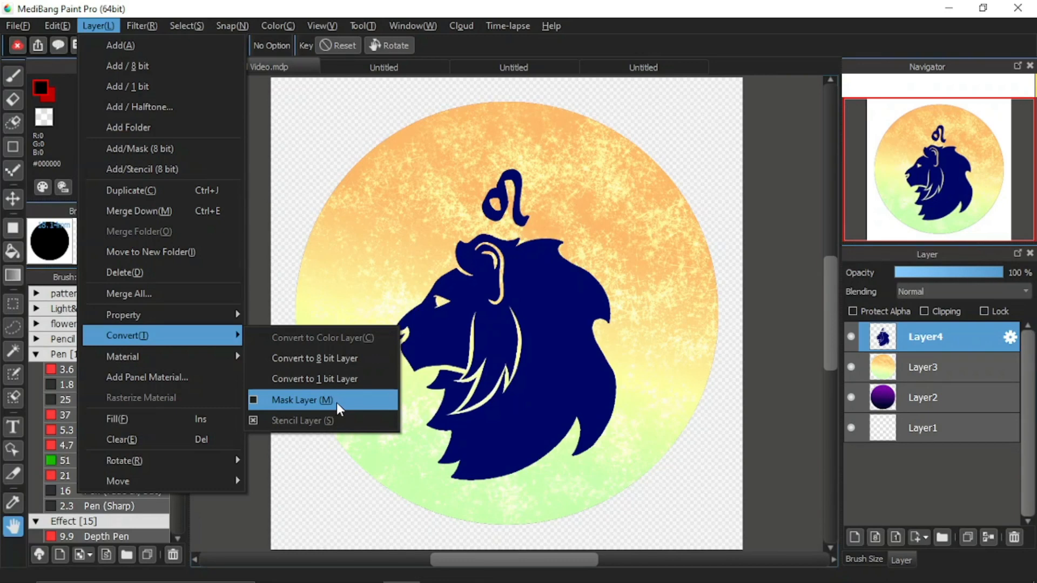
click(342, 359)
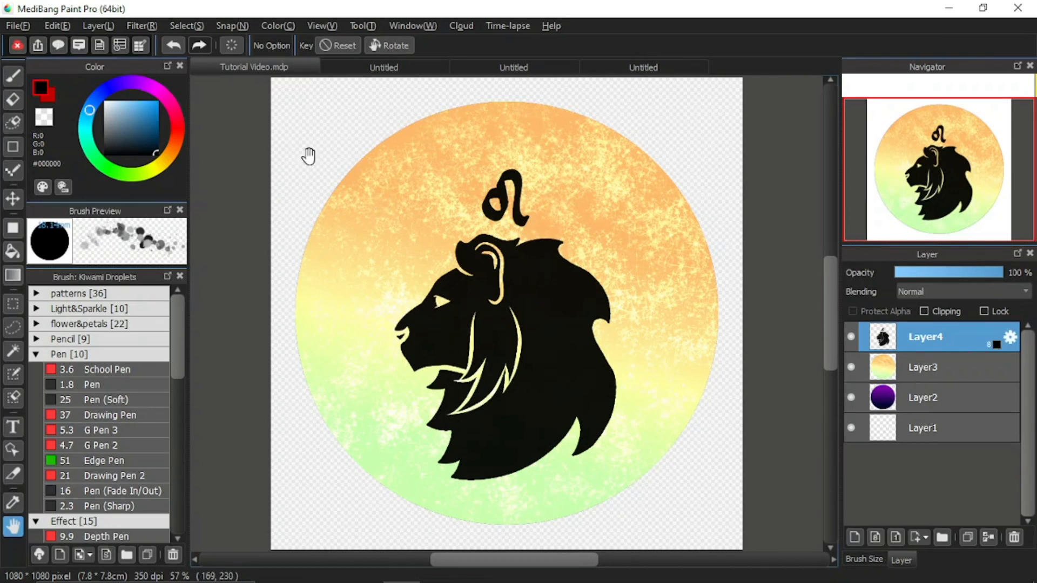
- Turn the 8-bit Layer4 into a mask layer over Layer3
click(97, 27)
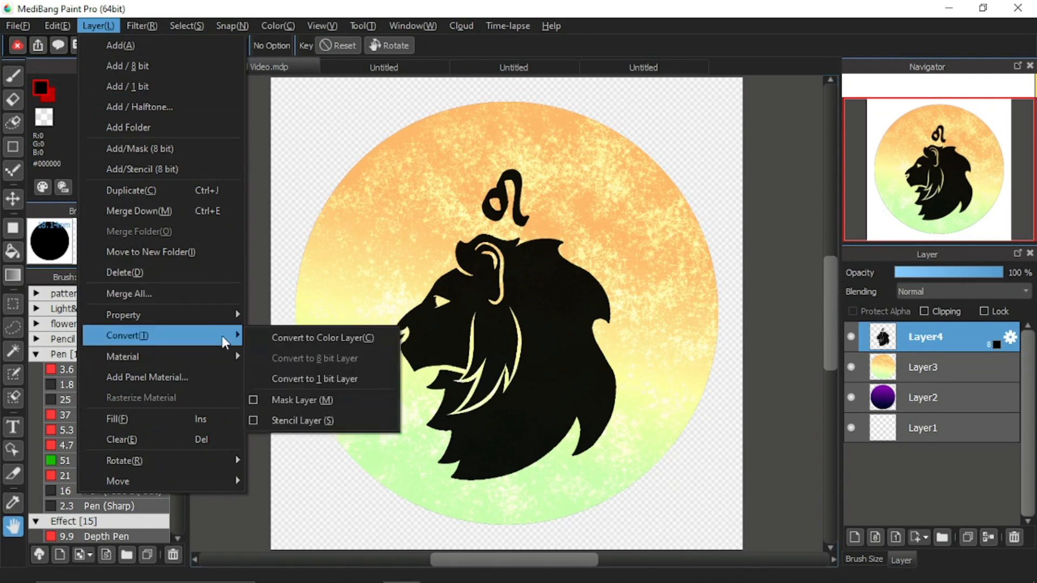
mouse_move(224, 339)
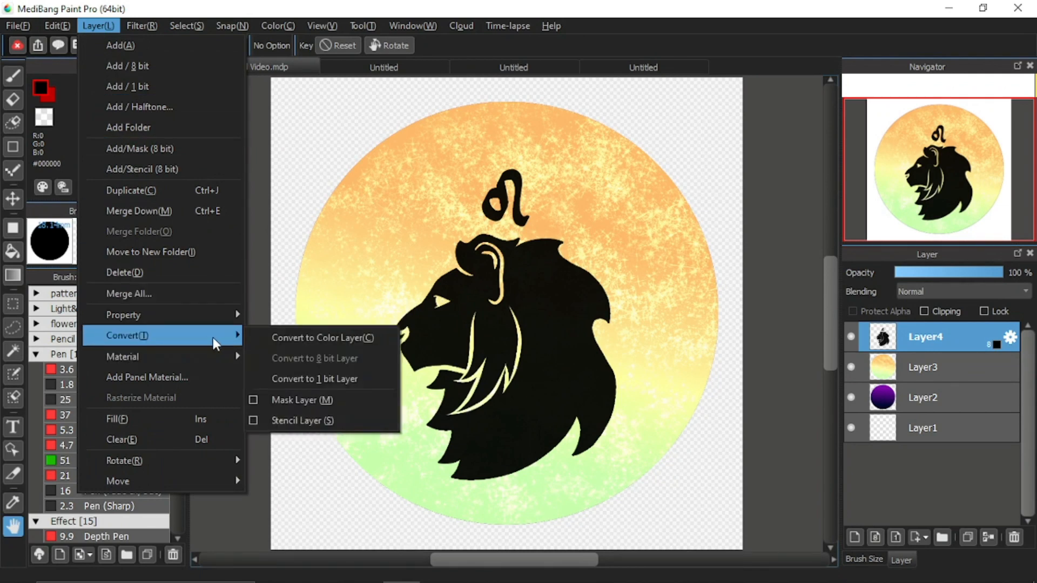
click(339, 406)
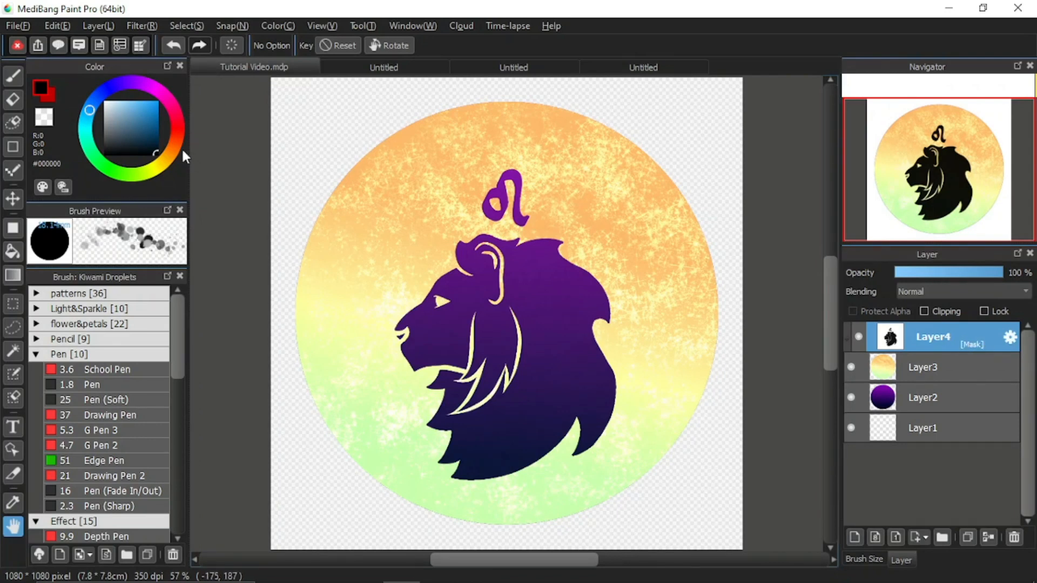
- Set Layer4 as a stencil layer so Layer3 shows only inside the lion shape
click(97, 27)
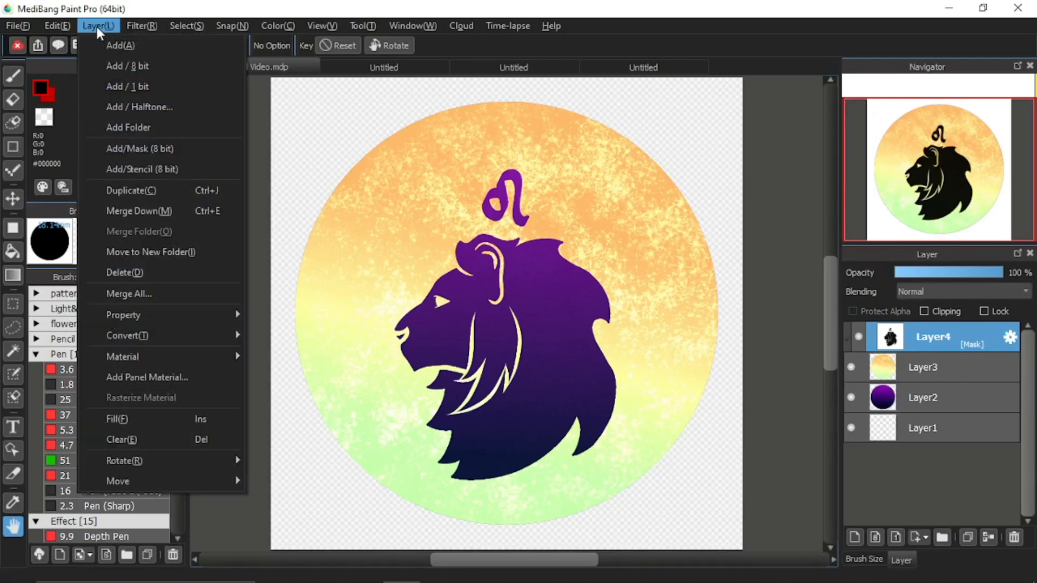
mouse_move(188, 329)
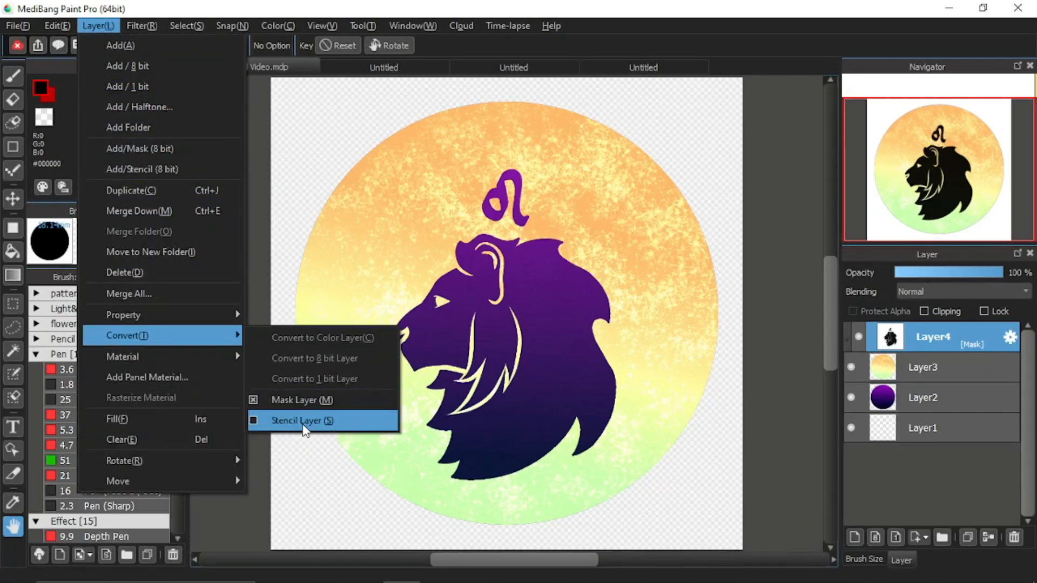
click(304, 422)
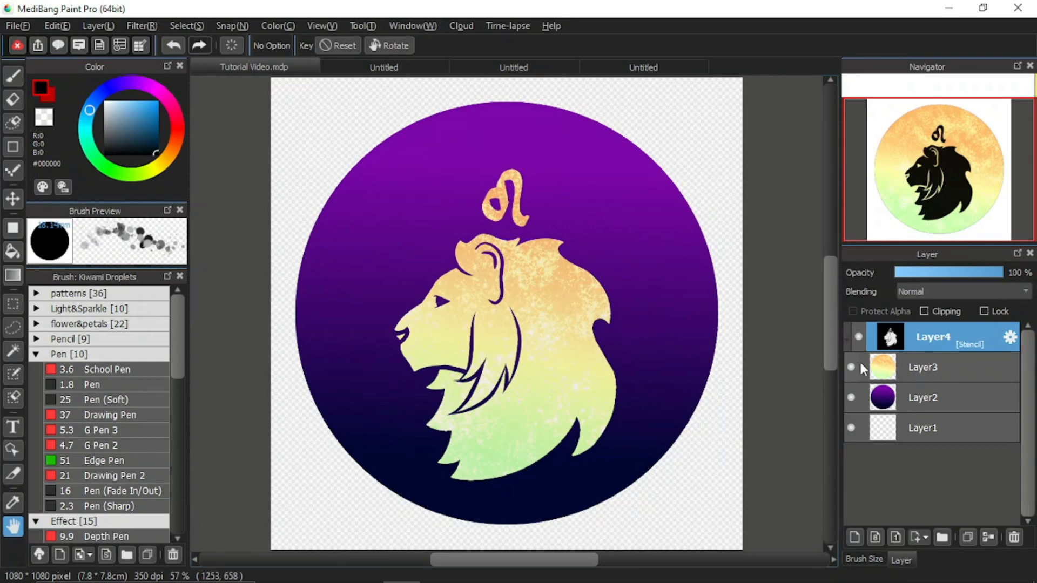
- Hide Layer4 and add the text "Moonli9ht_nana" over the circle
click(856, 336)
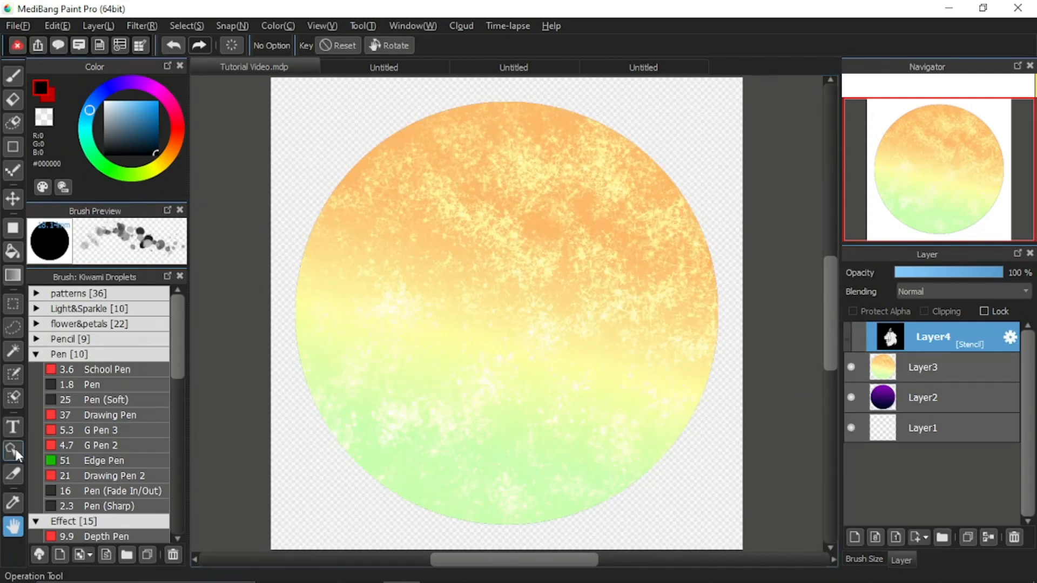
click(13, 428)
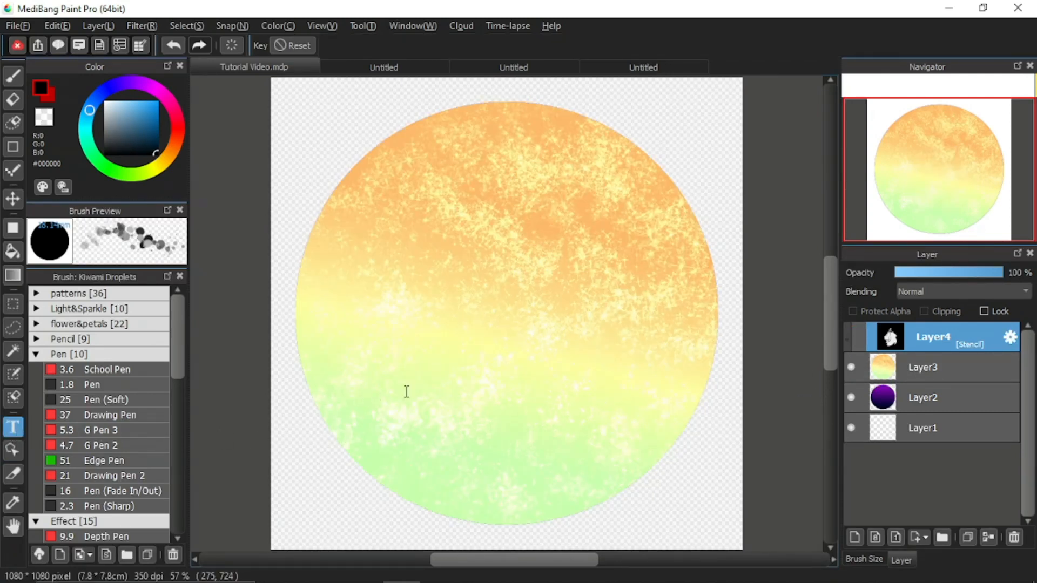
click(379, 332)
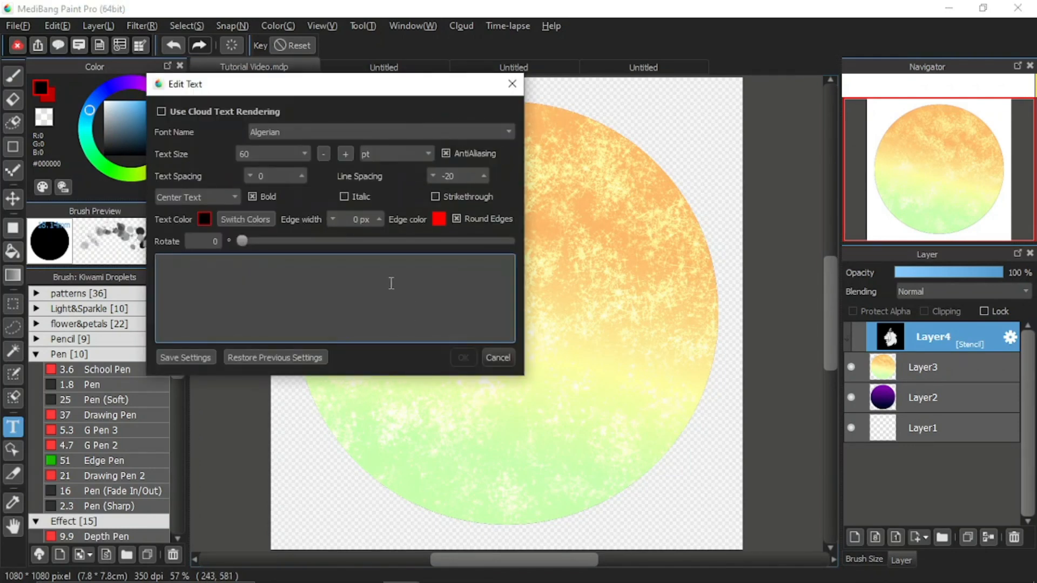
text(Moonlight_nana)
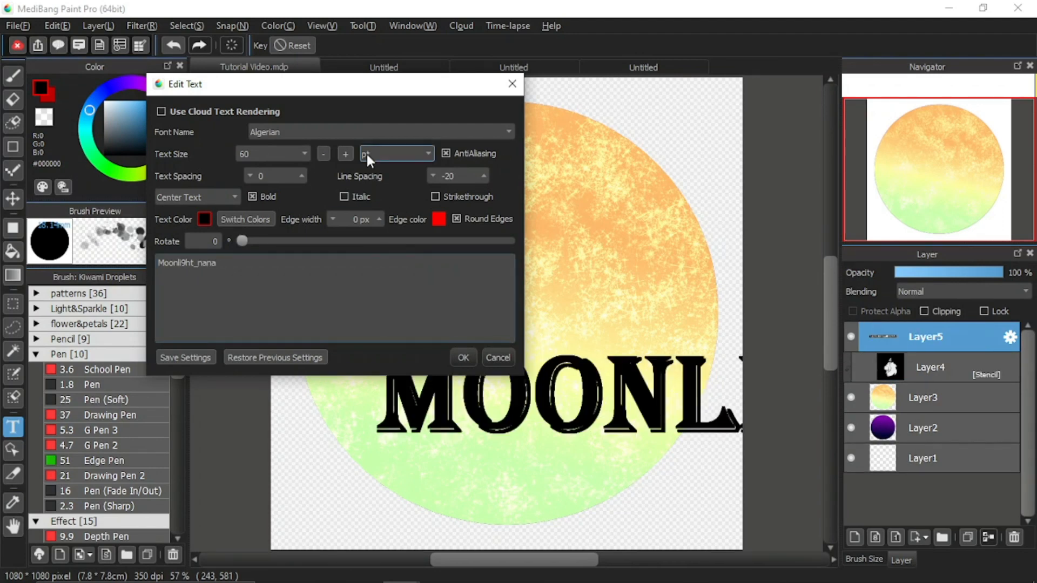
- Set the size of the Moonli9ht_nana text to 24 pt and finish the text entry
click(302, 154)
click(255, 250)
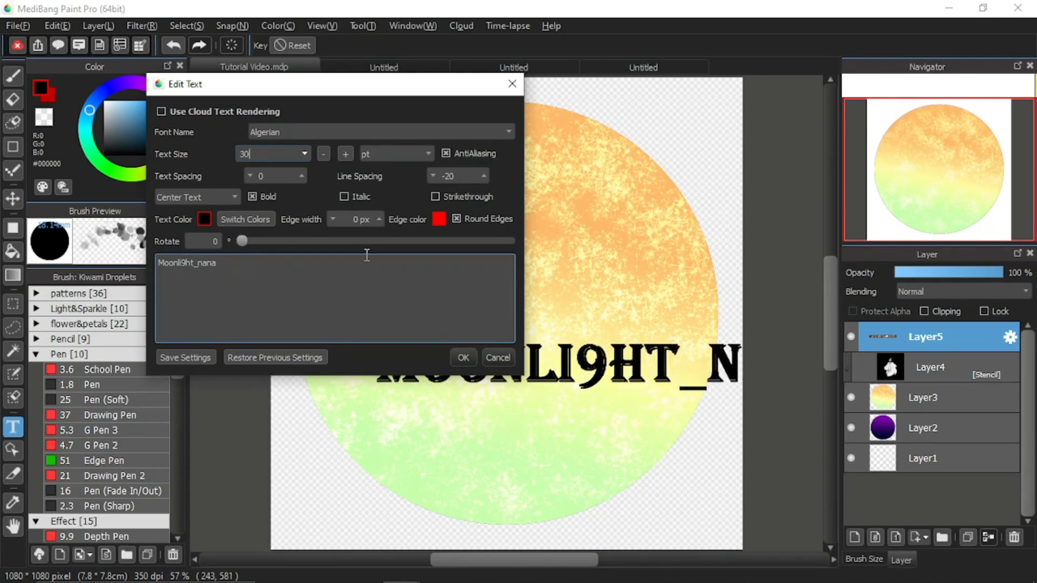
click(436, 219)
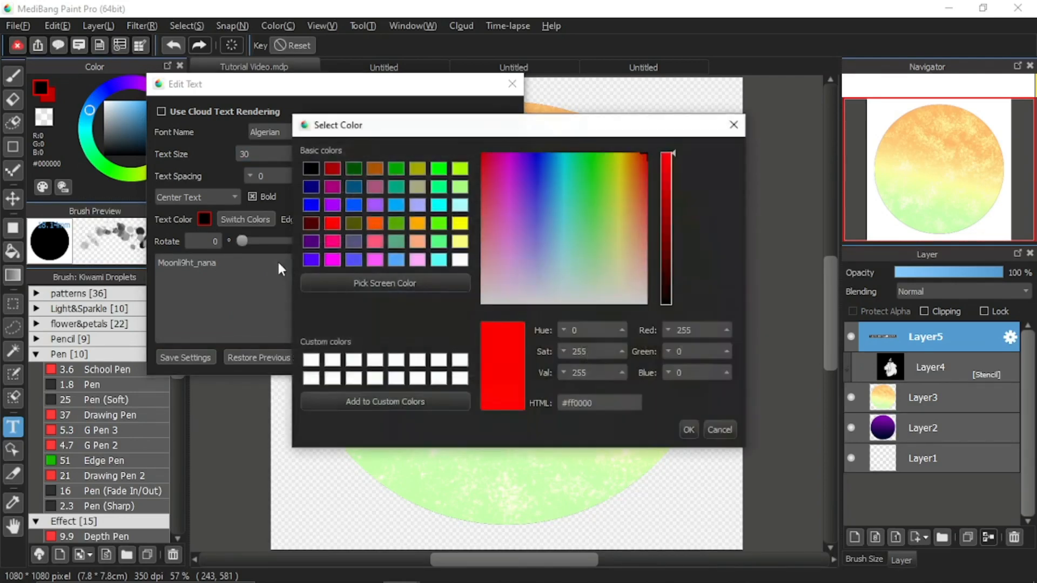
click(688, 429)
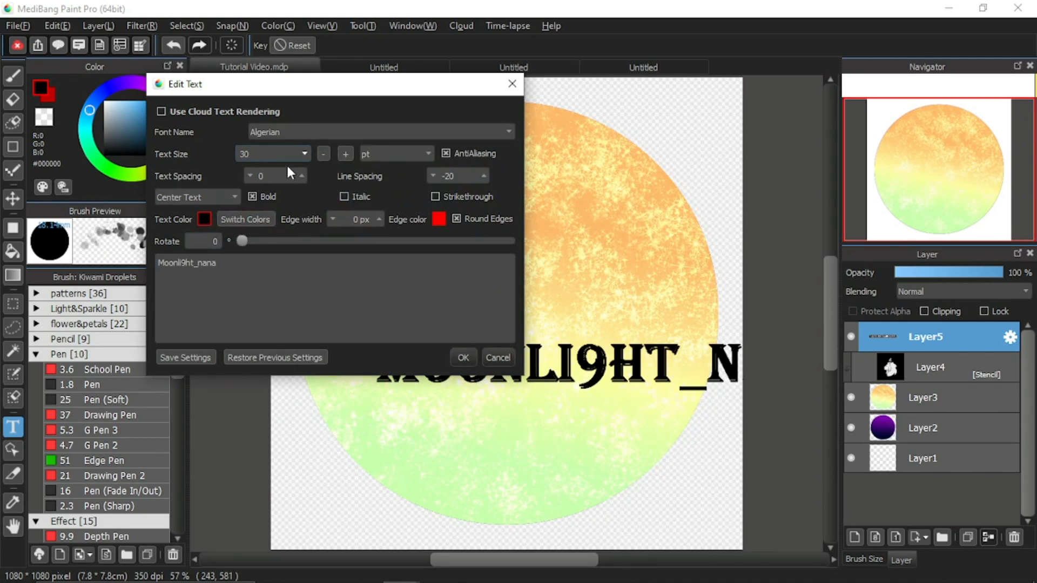
click(304, 153)
click(268, 238)
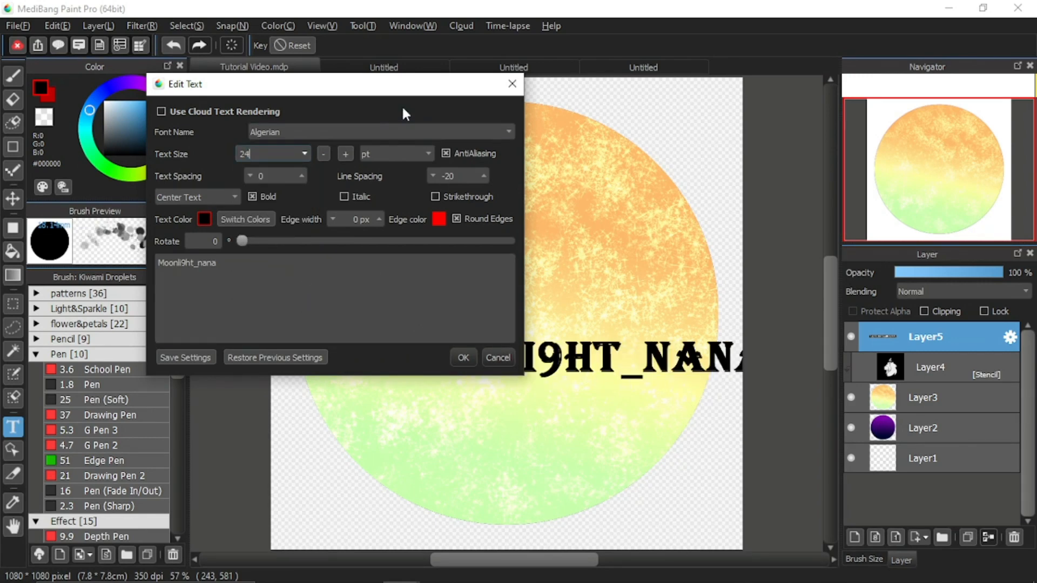
drag(391, 88, 255, 59)
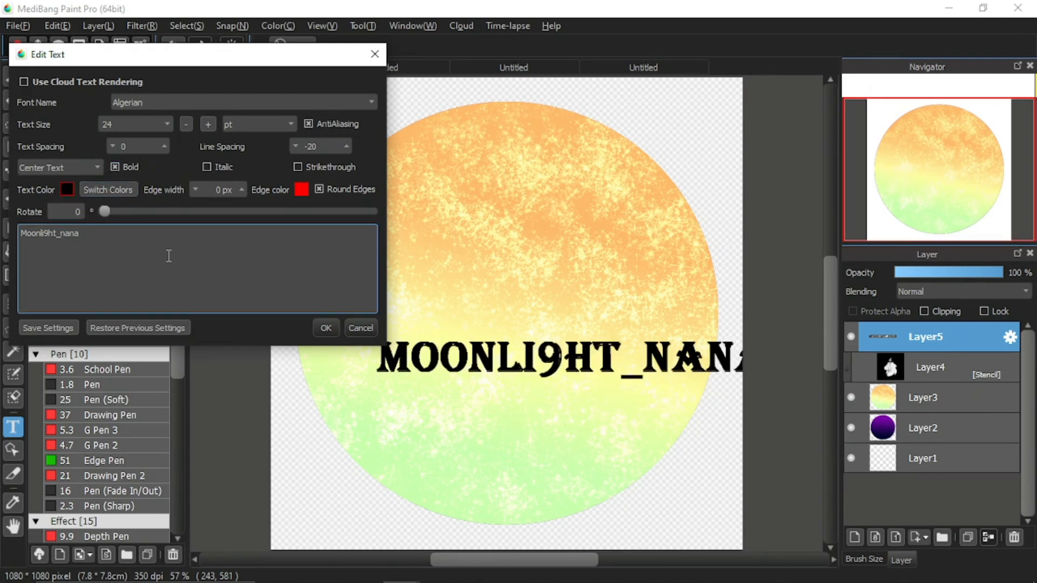
click(326, 328)
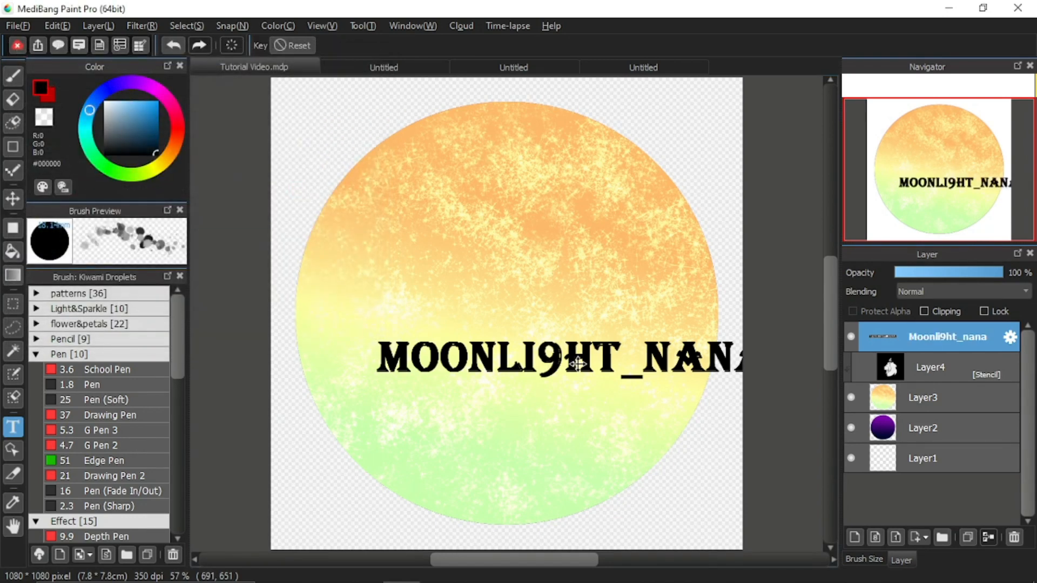
- Center the text within the circle and place its layer between Layer4 and Layer3
drag(582, 362, 520, 330)
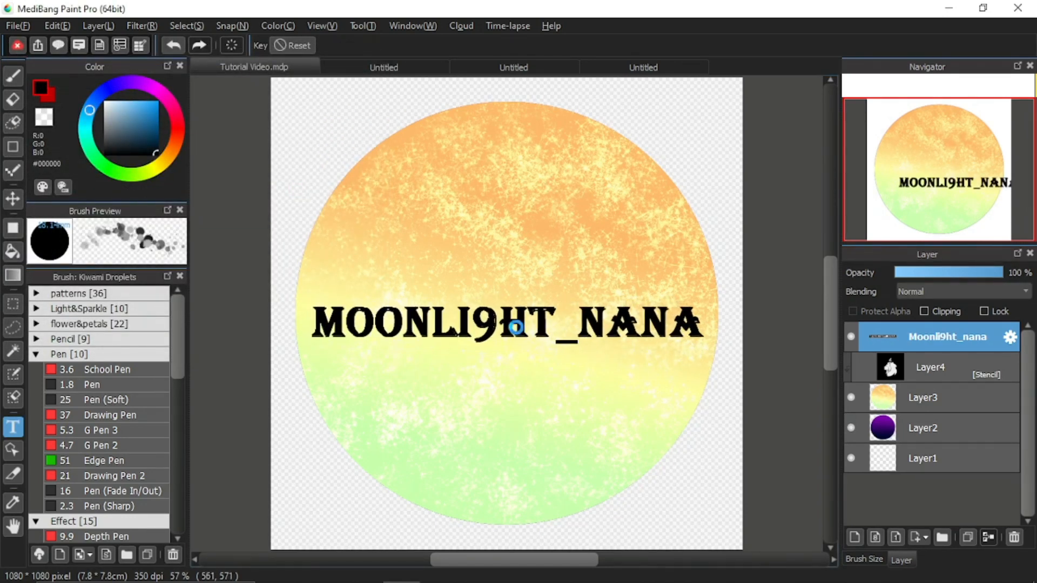
drag(926, 367, 926, 381)
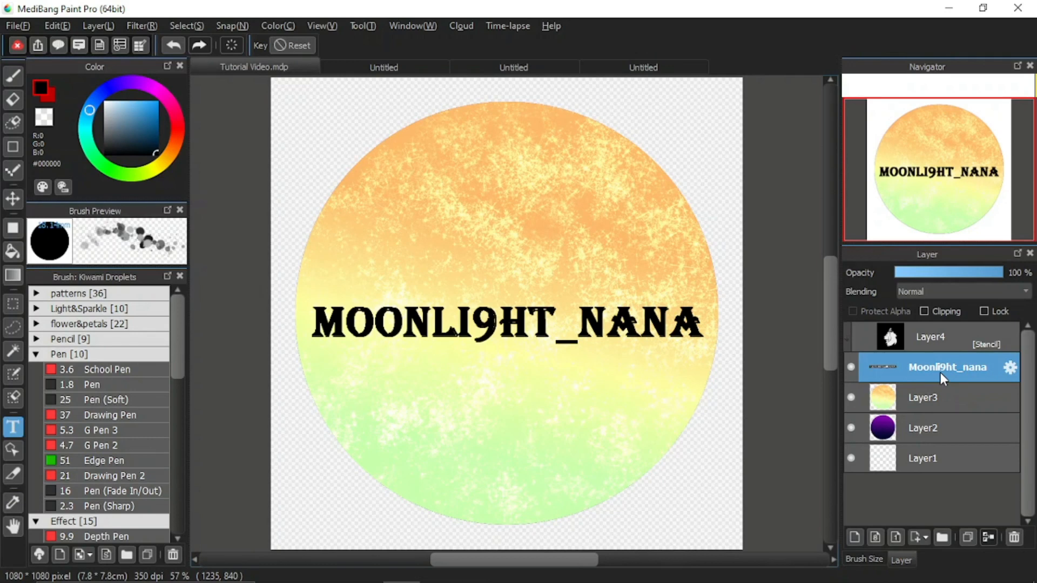
- Convert the Moonli9ht_nana text layer to a color layer, and that color layer to an 8-bit layer
click(95, 25)
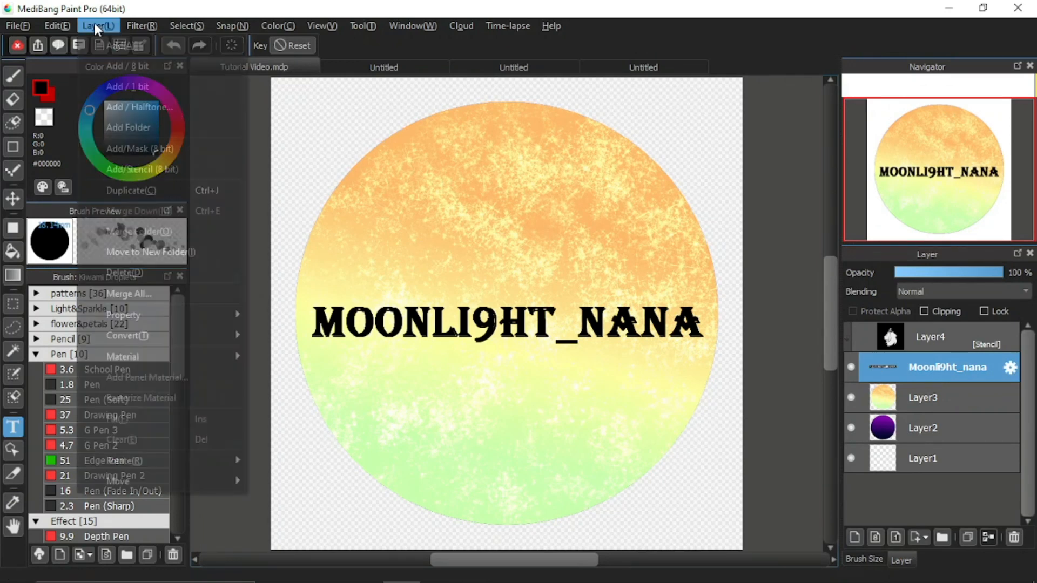
mouse_move(179, 335)
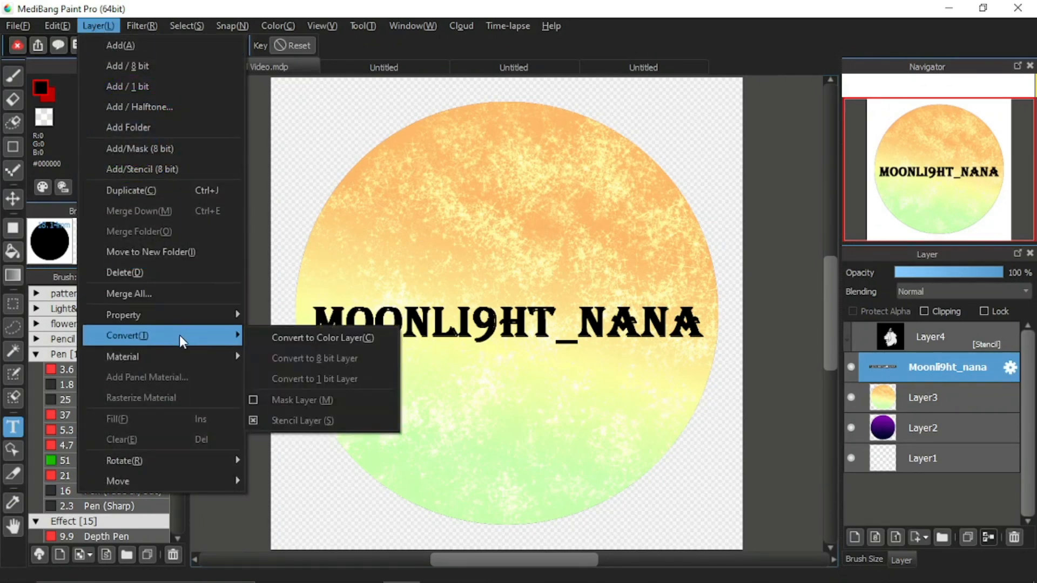
click(273, 338)
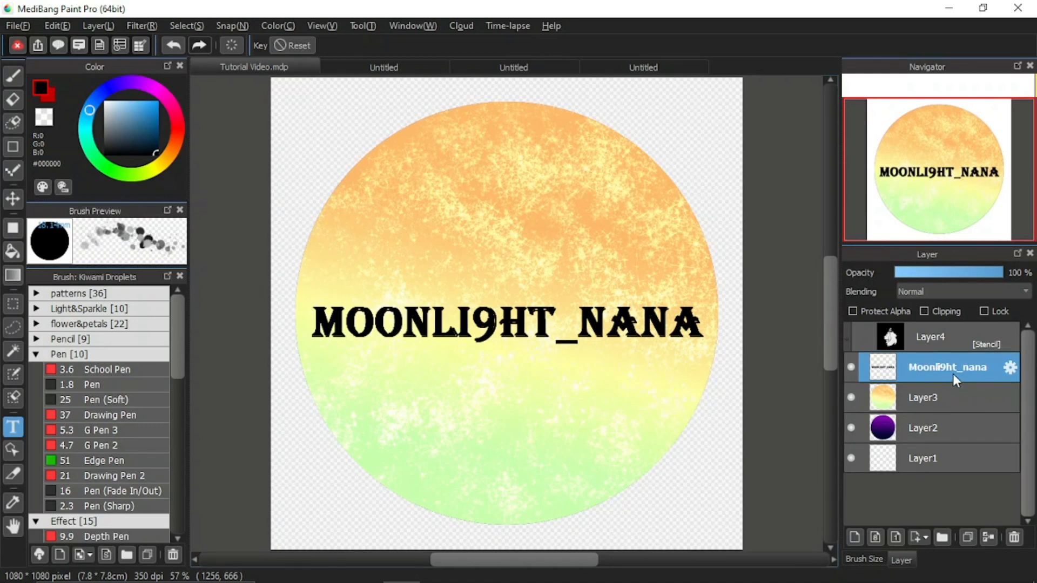
click(135, 26)
mouse_move(97, 26)
mouse_move(125, 336)
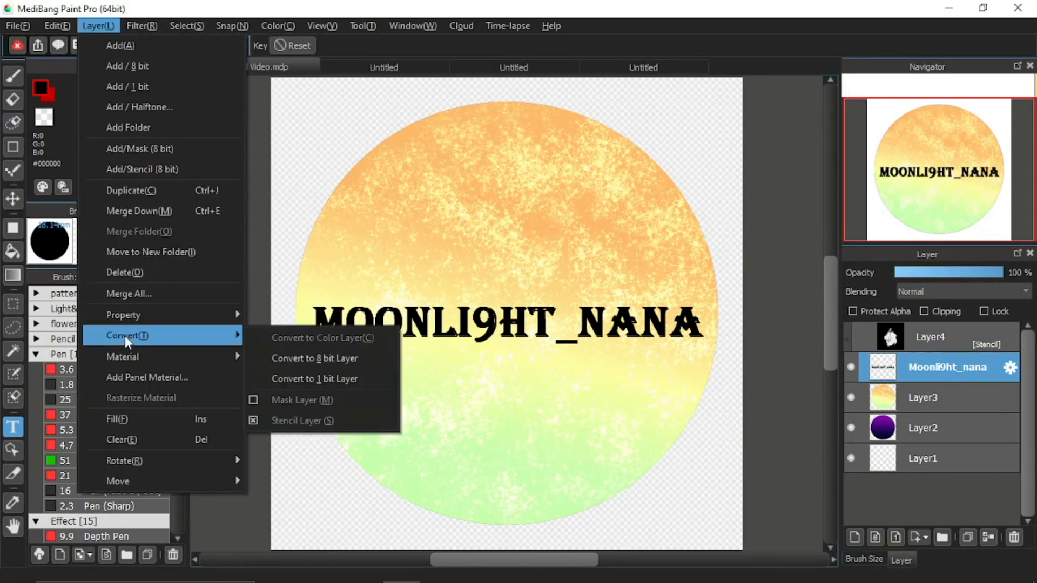
click(280, 358)
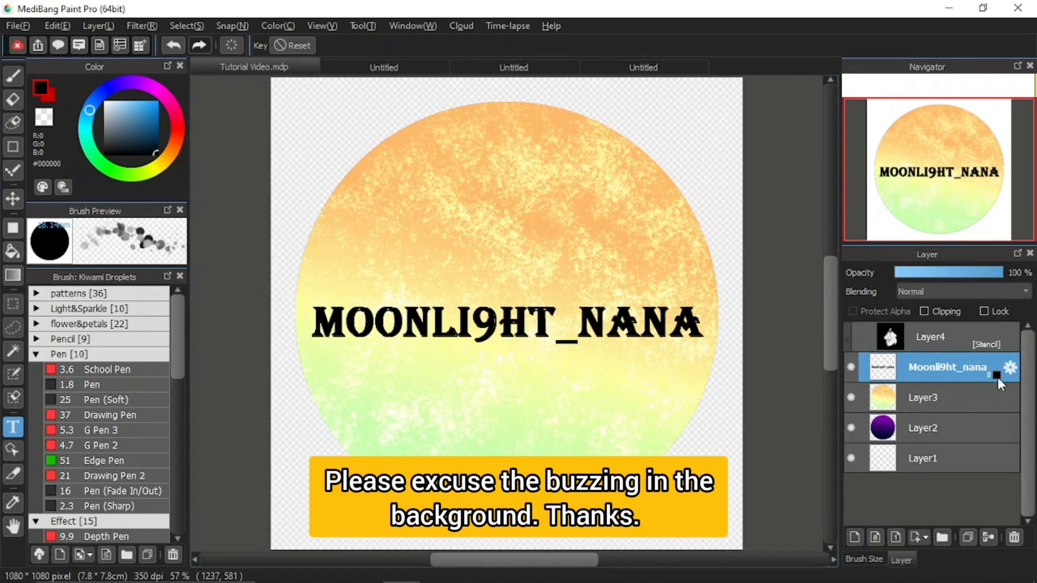
- Turn the Moonli9ht_nana layer into a mask layer over Layer3 and move it slightly up and left
click(135, 24)
mouse_move(98, 20)
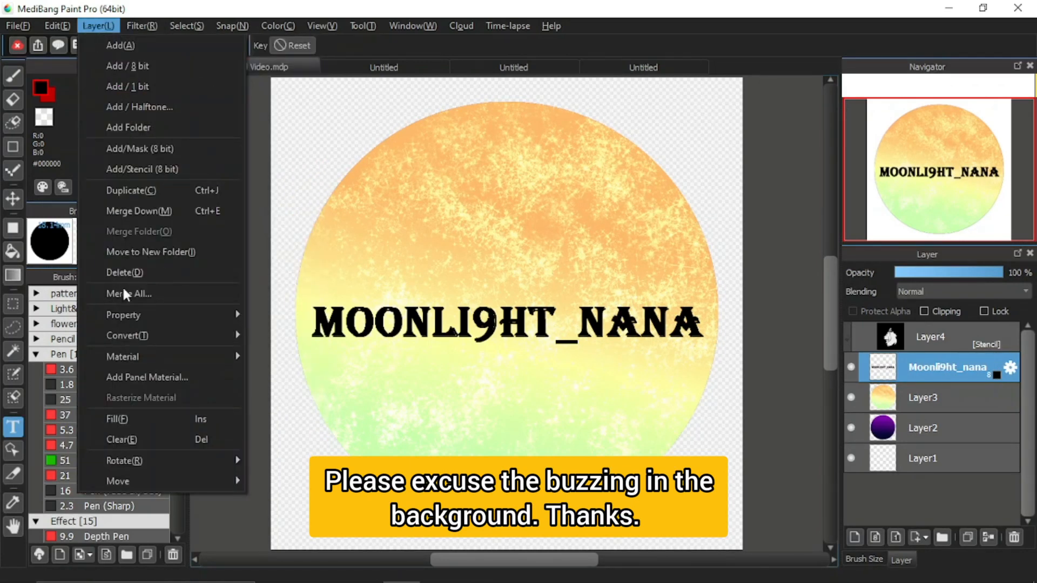
mouse_move(151, 340)
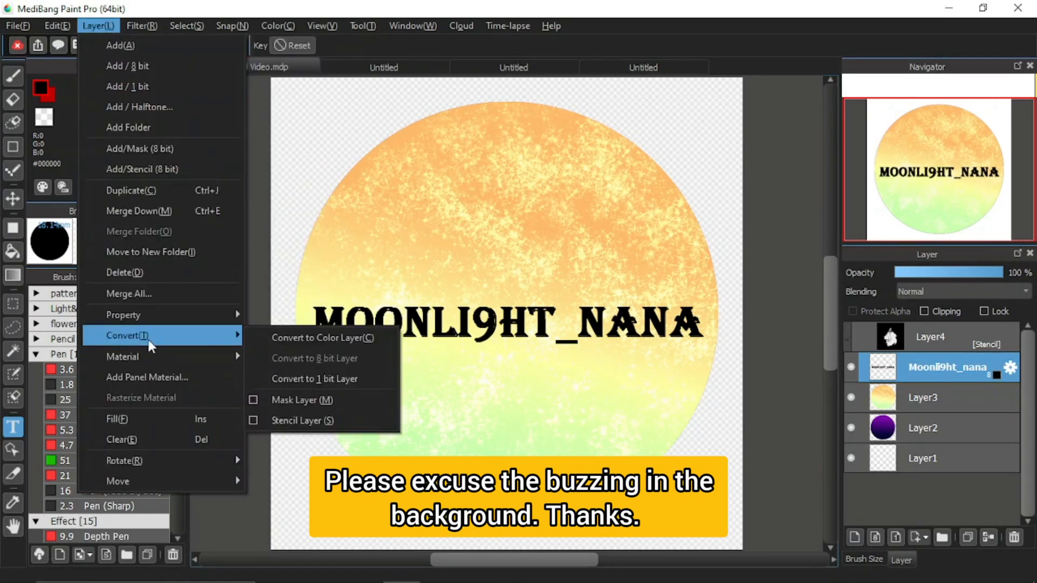
click(294, 401)
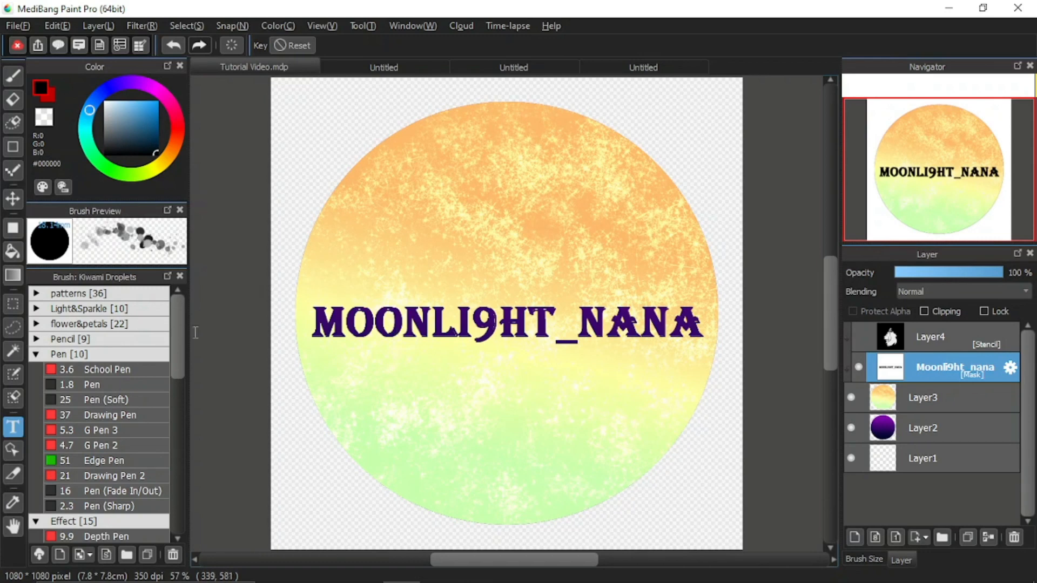
click(13, 198)
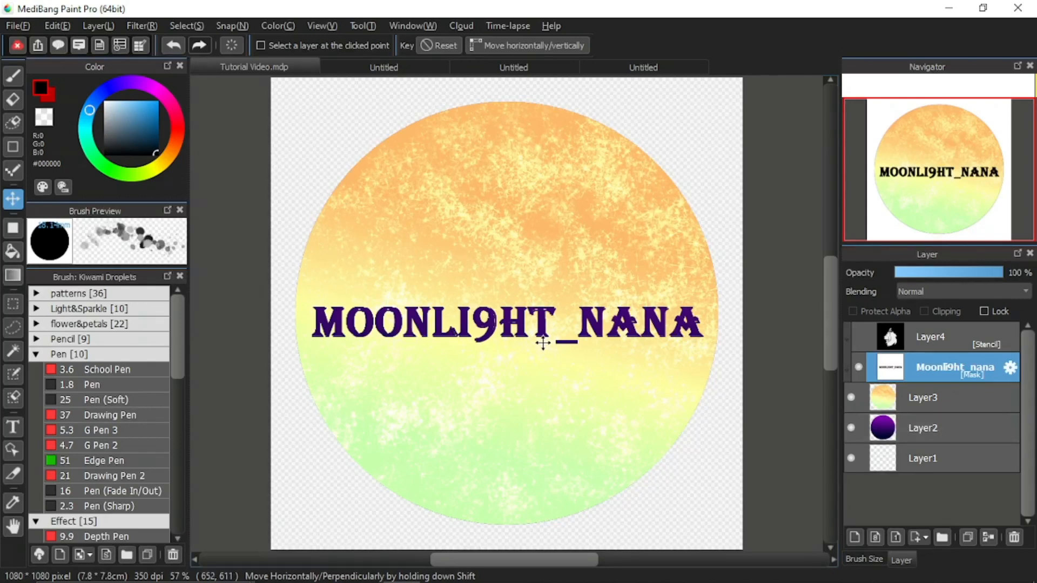
mouse_move(535, 342)
mouse_down()
mouse_move(528, 324)
mouse_move(532, 337)
mouse_up()
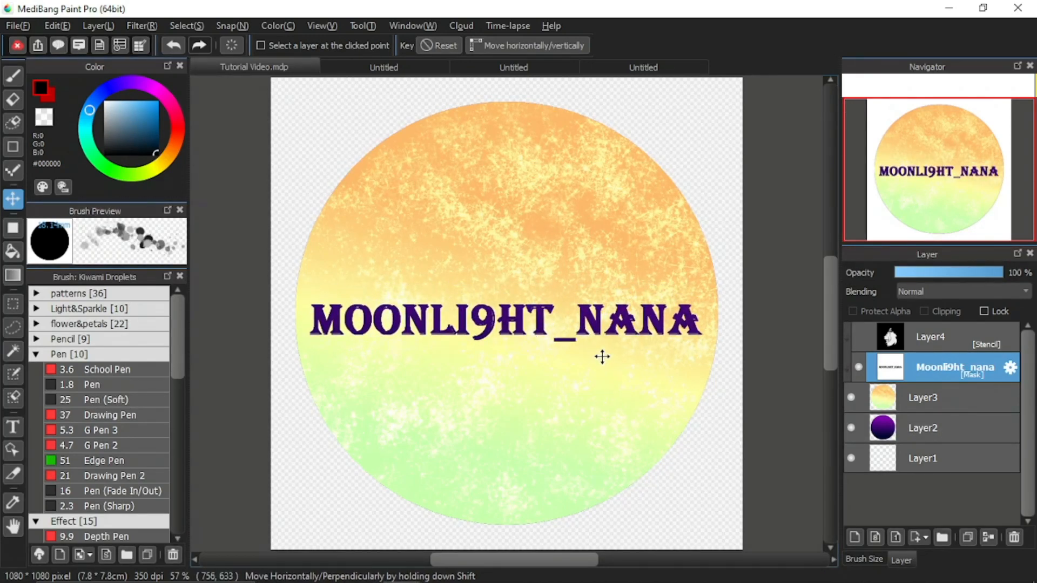
- Change the Moonli9ht_nana mask layer into a stencil layer over Layer3 and check its lettering up close
click(139, 26)
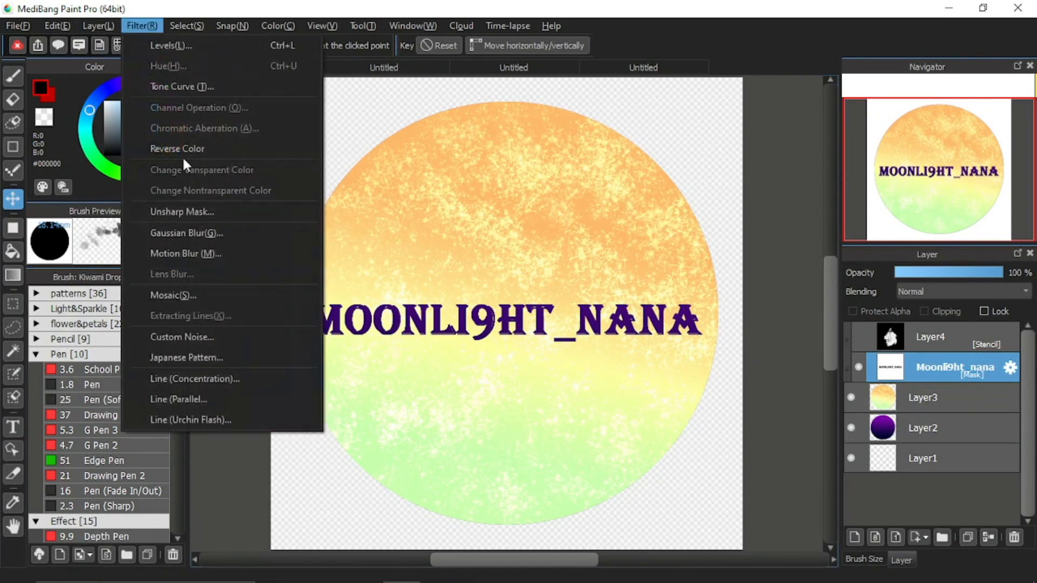
mouse_move(86, 30)
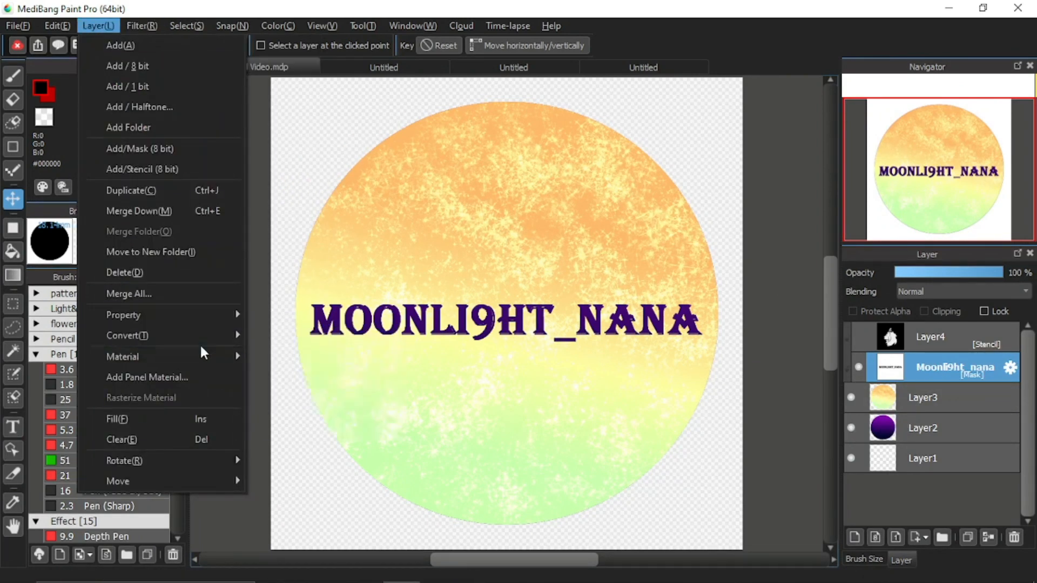
mouse_move(223, 344)
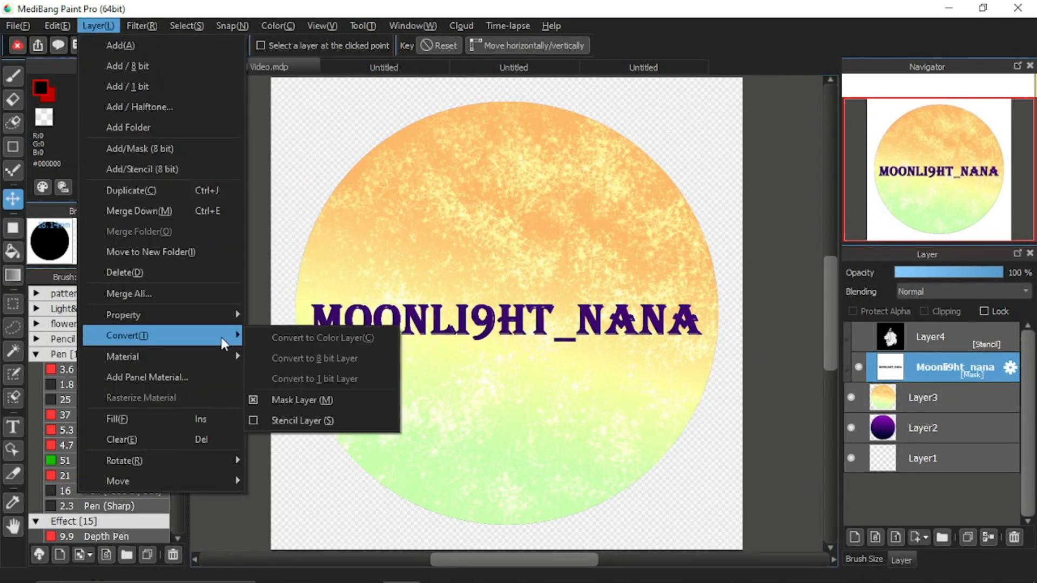
click(319, 421)
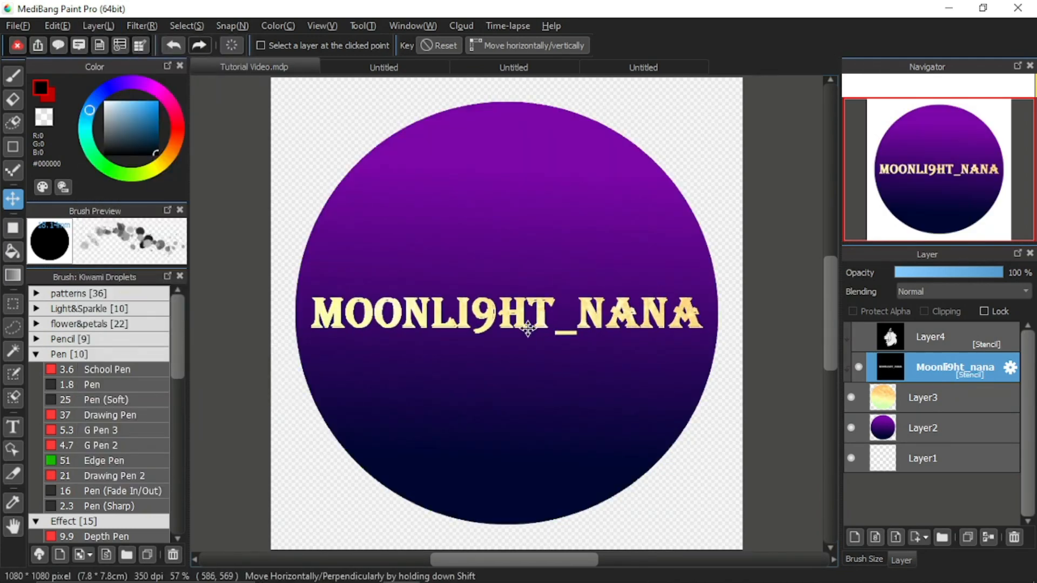
scroll(535, 329, up, 5)
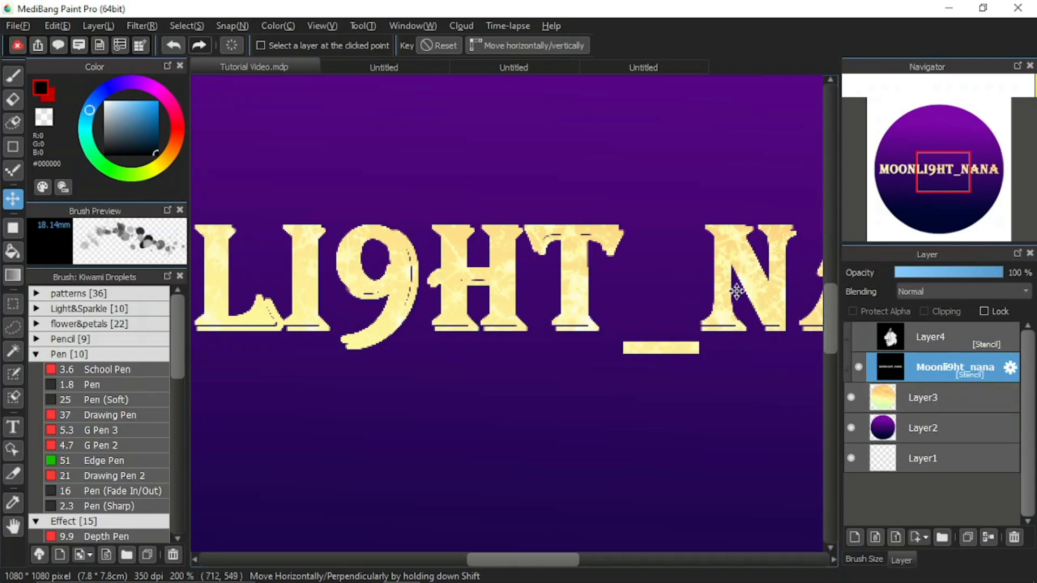
drag(514, 564, 443, 559)
mouse_move(963, 86)
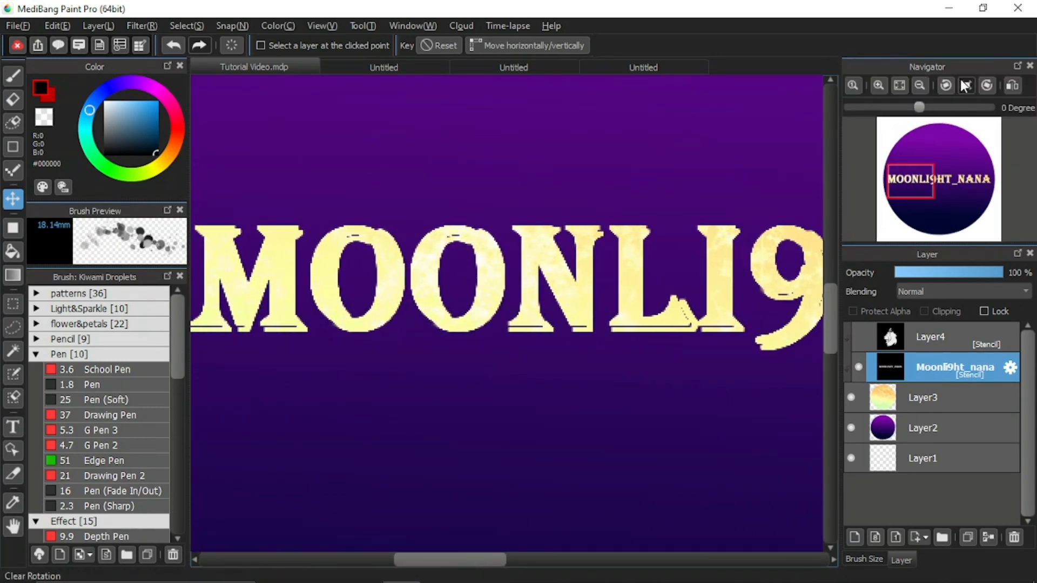
click(897, 85)
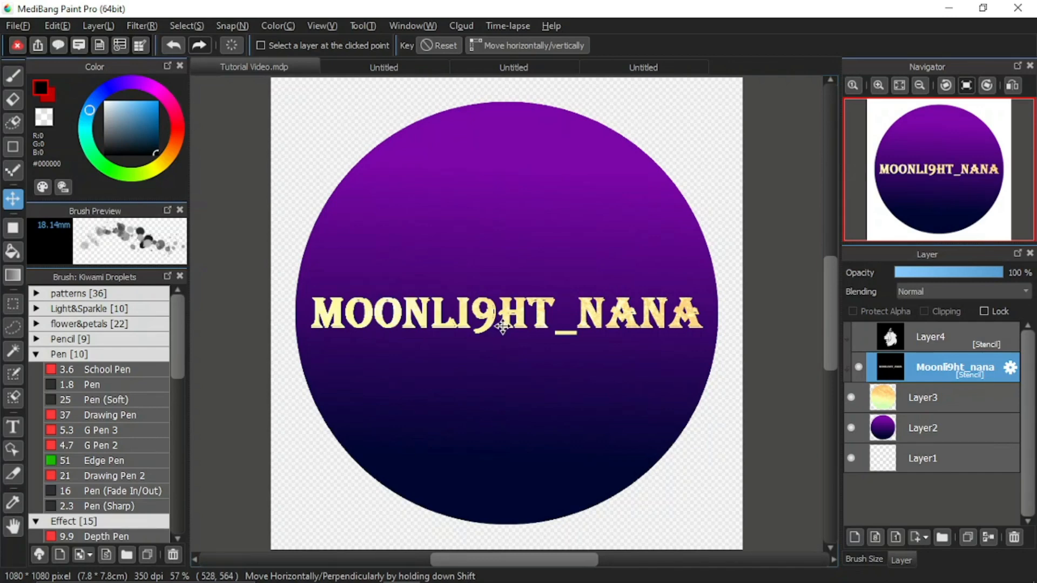
- Open the COLOUR ATTACK! document and toggle its Layer9 stencil off and on to compare the artwork with and without it
click(365, 66)
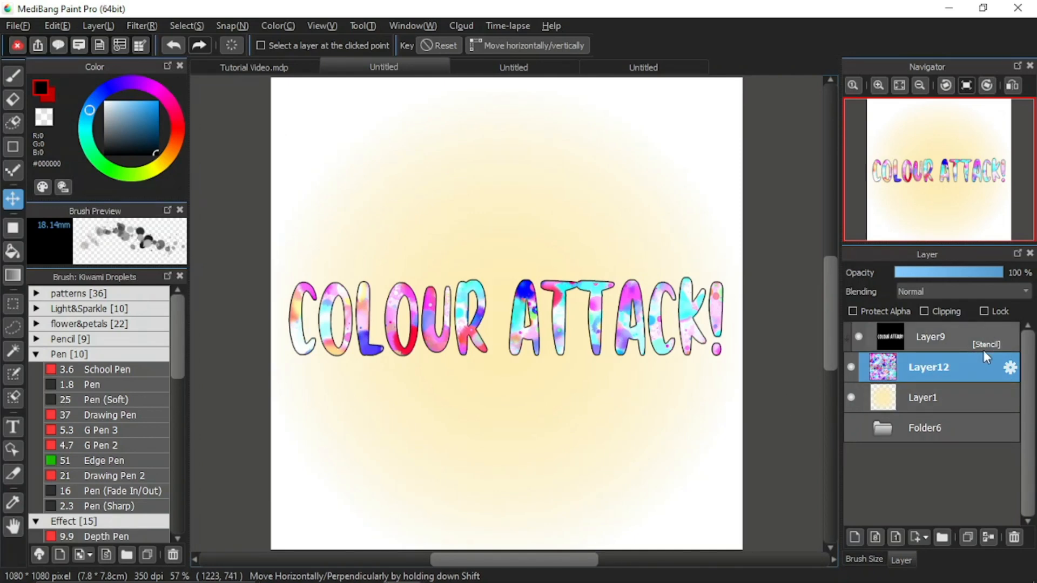
click(859, 335)
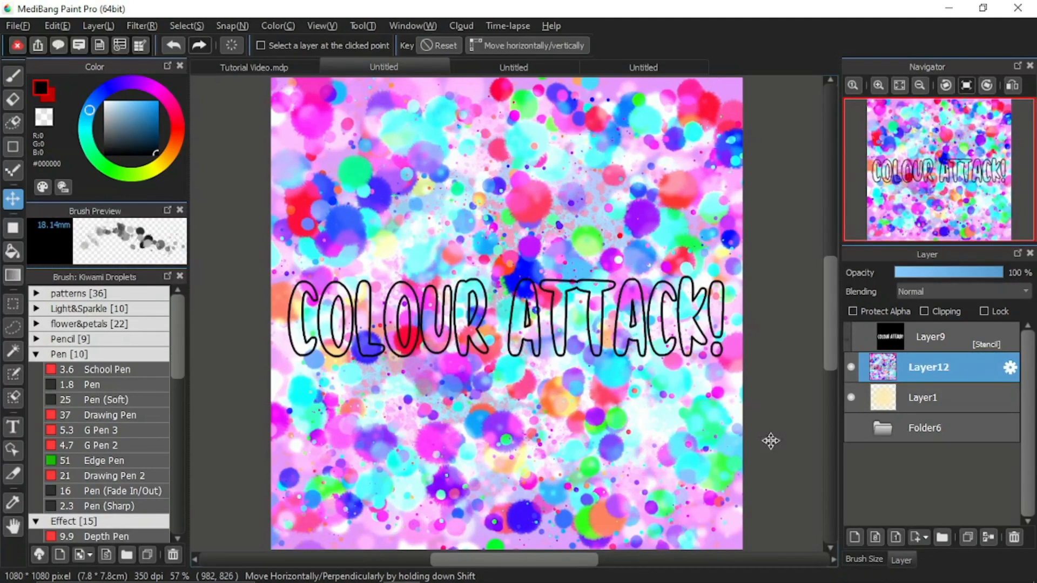
click(858, 335)
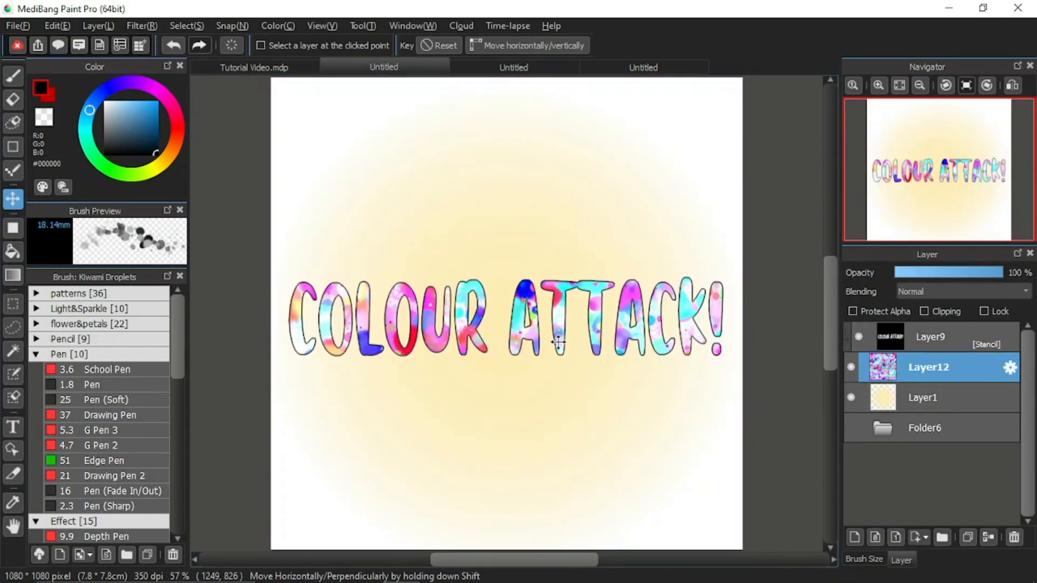
- Examine up close how the paint-splatter artwork fills the COLOUR ATTACK! letters, then return to the whole canvas
scroll(354, 336, up, 5)
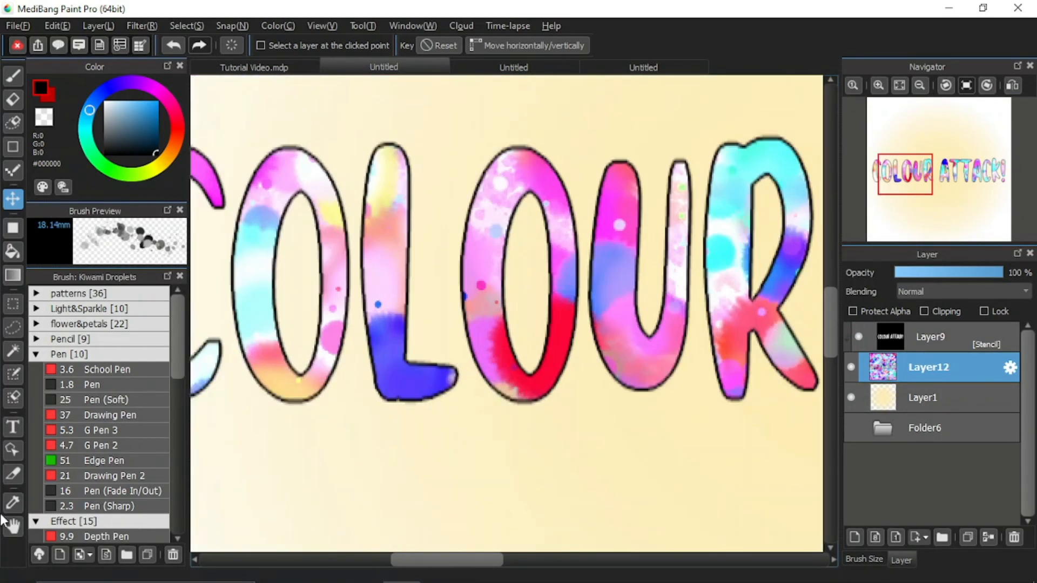
click(13, 526)
scroll(388, 412, down, 3)
drag(509, 402, 478, 324)
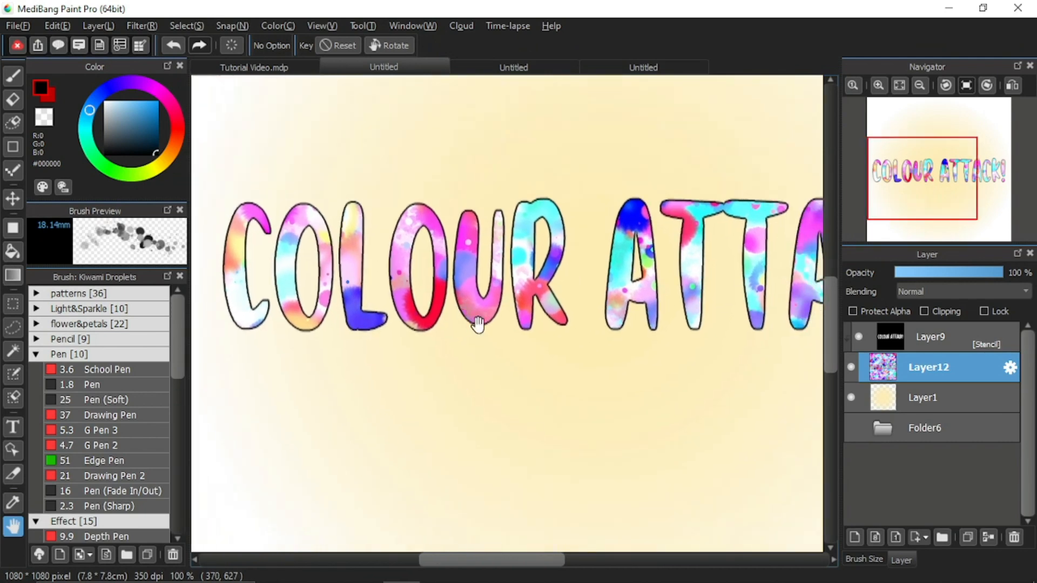
drag(694, 359, 562, 343)
scroll(566, 336, up, 1)
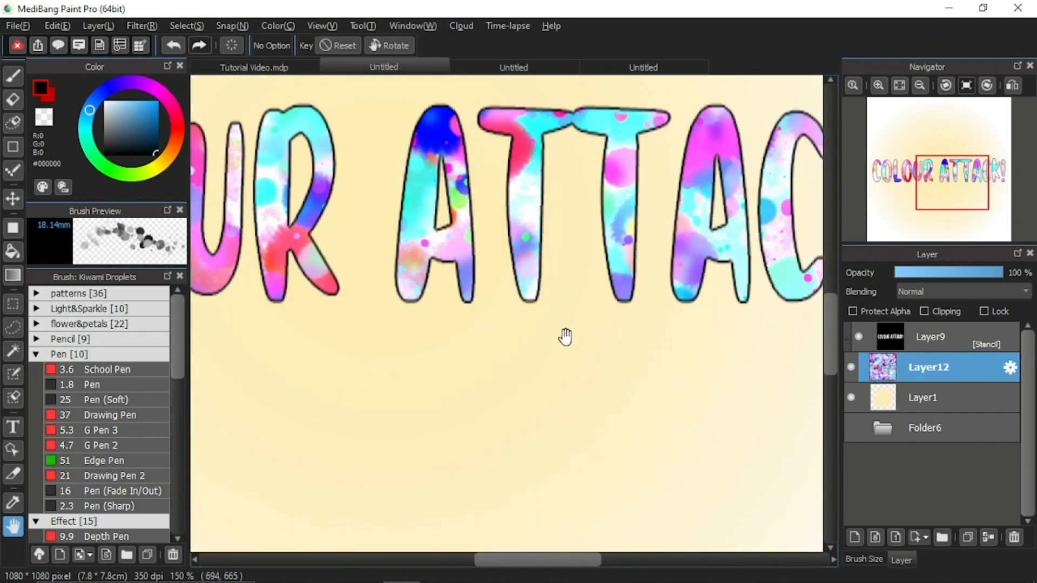
scroll(565, 337, down, 1)
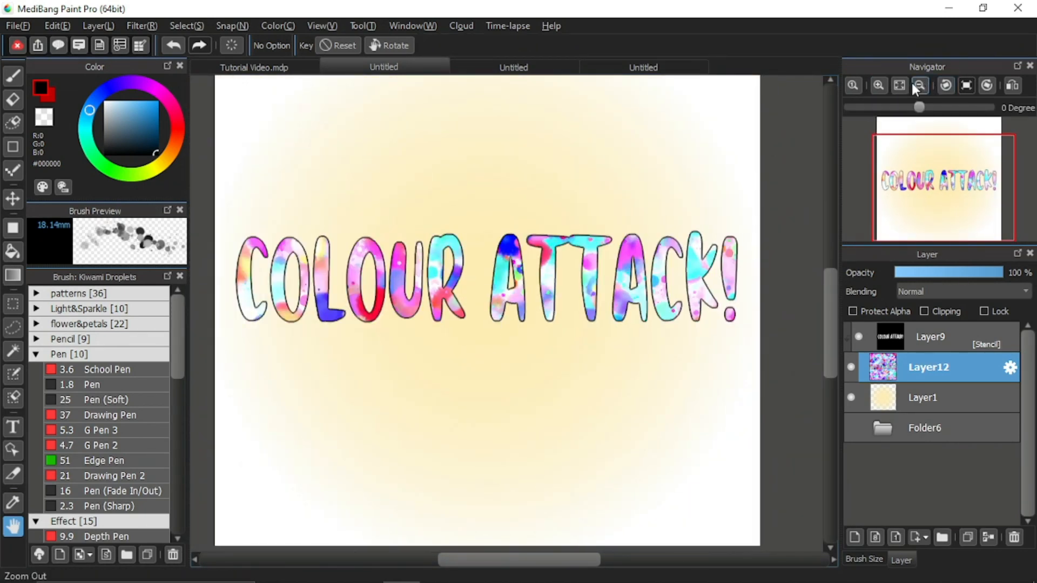
click(920, 85)
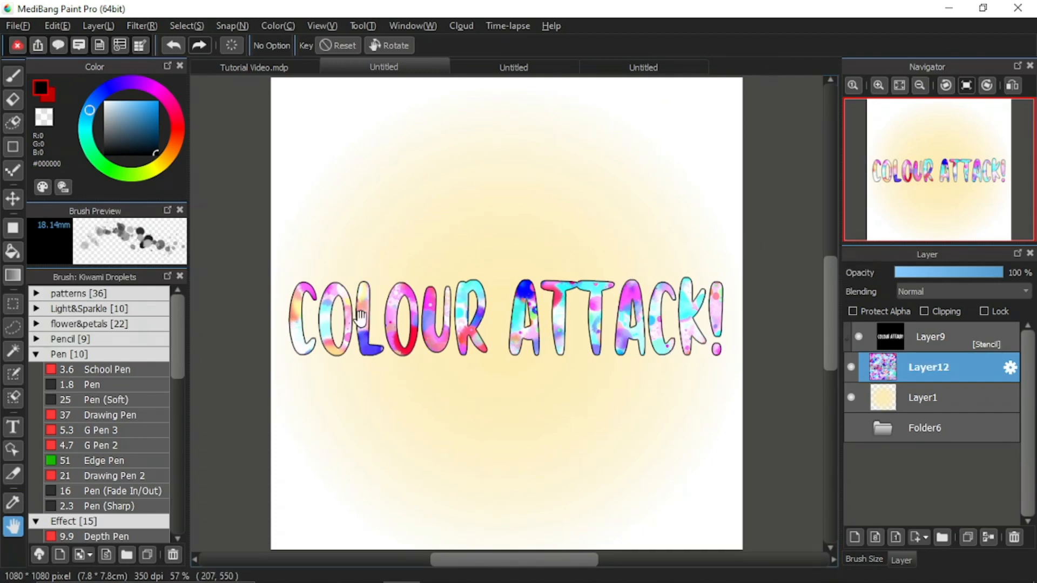
scroll(360, 319, up, 2)
scroll(361, 318, up, 2)
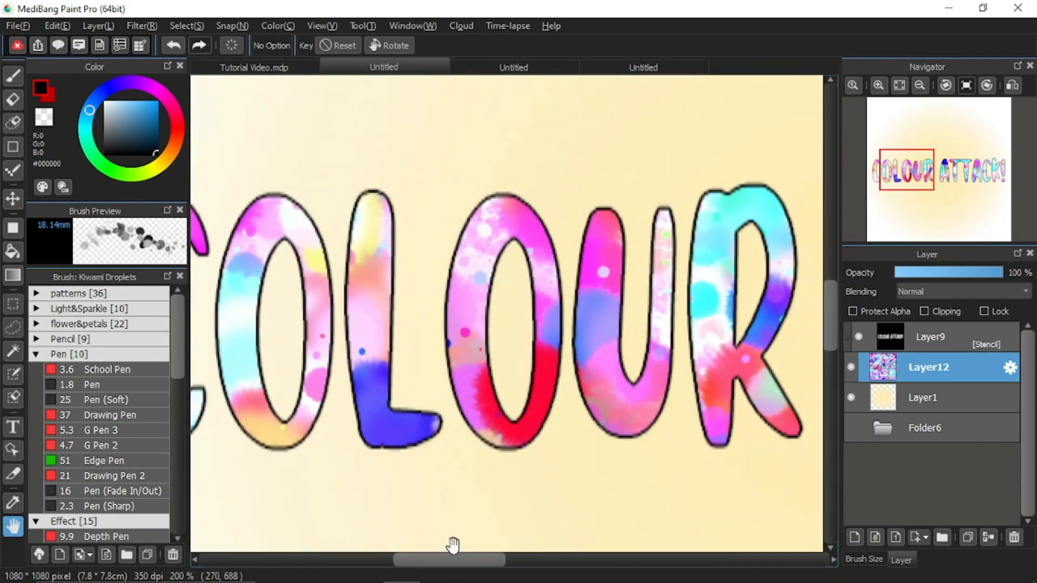
drag(447, 565, 564, 565)
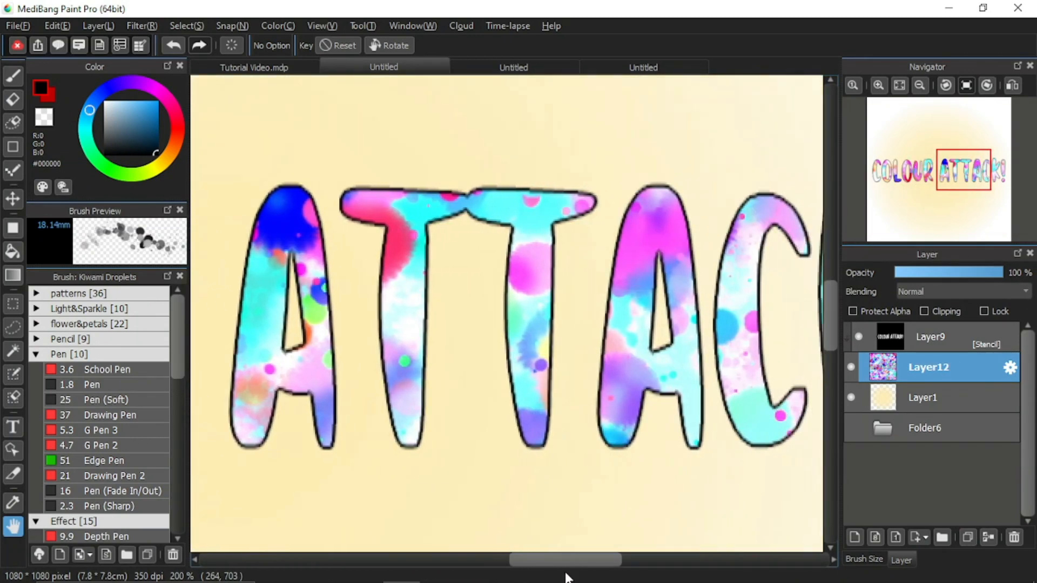
click(901, 82)
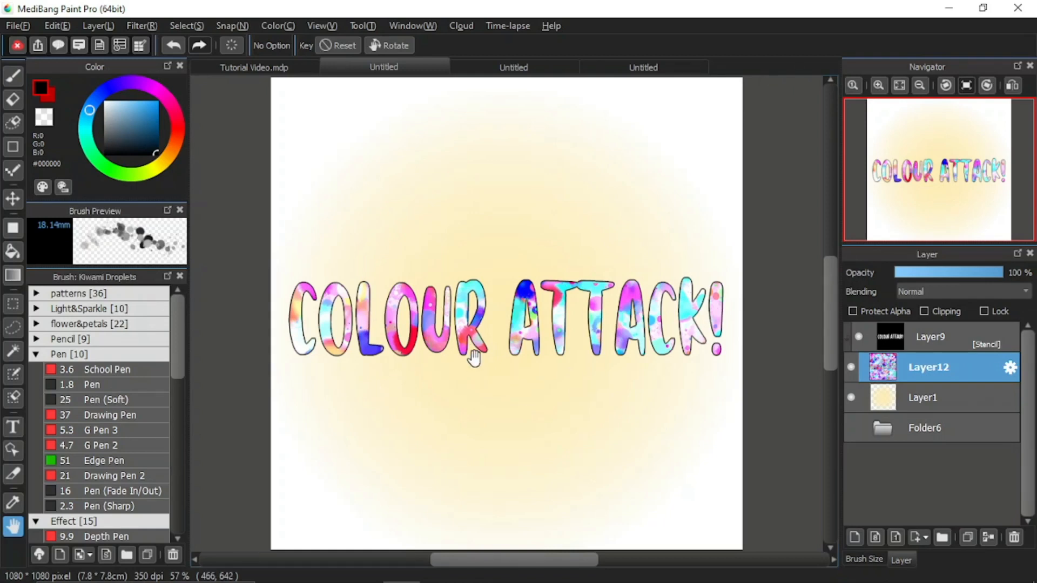
- Open the winged dagger document, select its Layer2 mask, and hide and reshow Layer5 to compare the patterns beneath
click(531, 71)
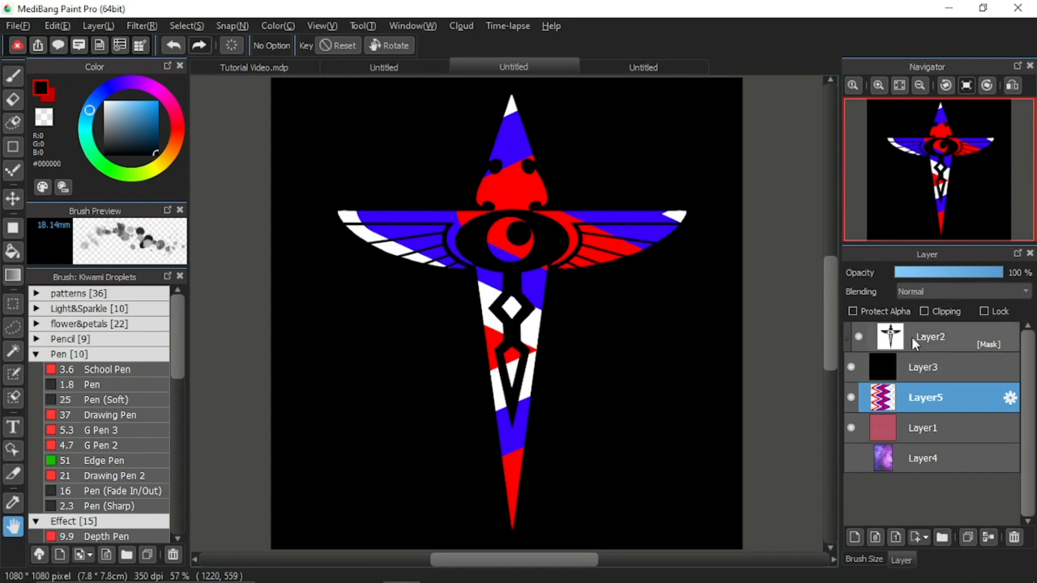
click(983, 339)
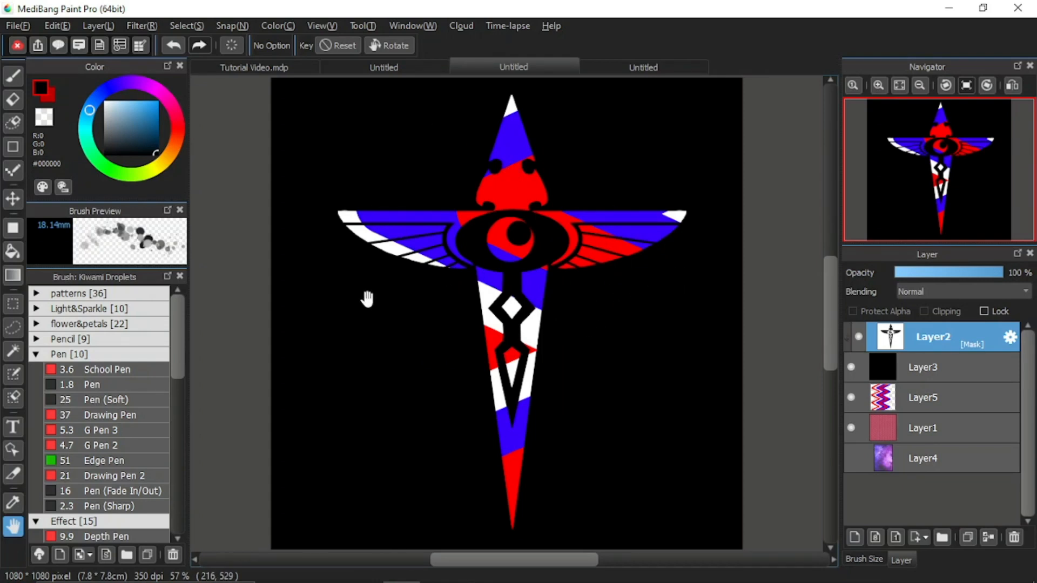
click(851, 398)
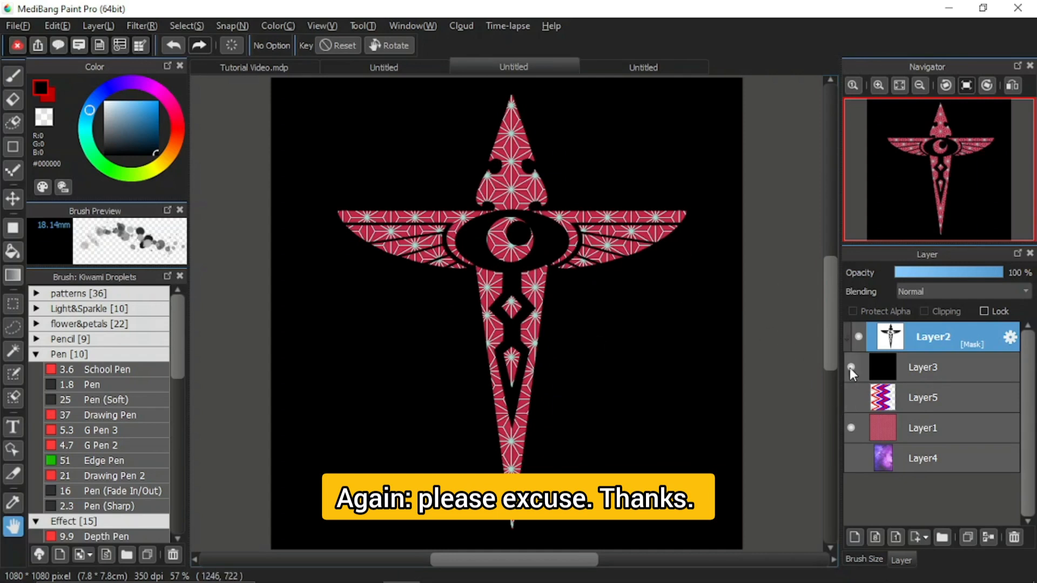
click(851, 397)
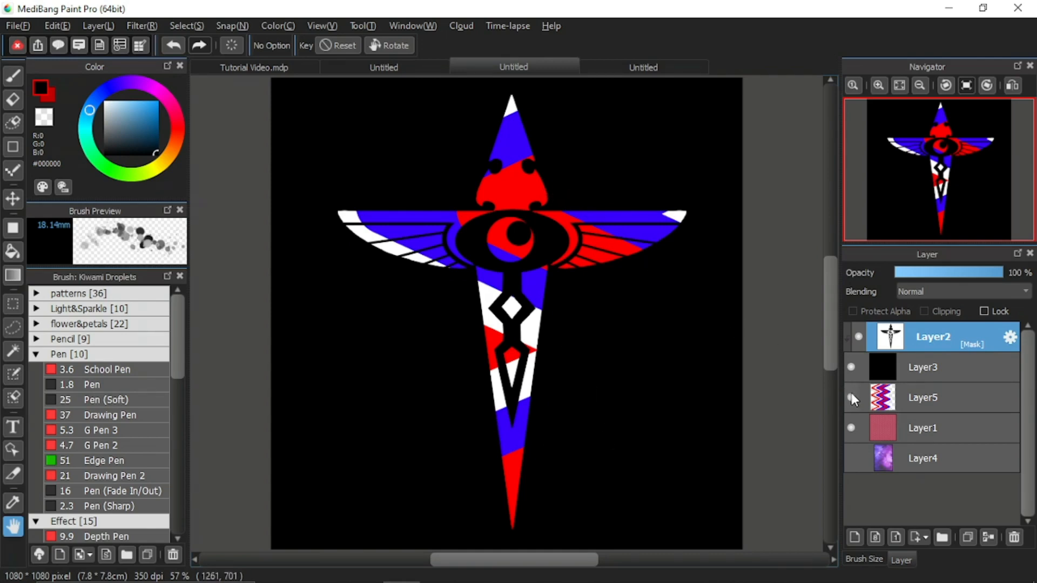
- Open the PIRATE KING document and select the Layer5 character artwork beneath the stencil layers
click(637, 71)
scroll(933, 409, up, 1)
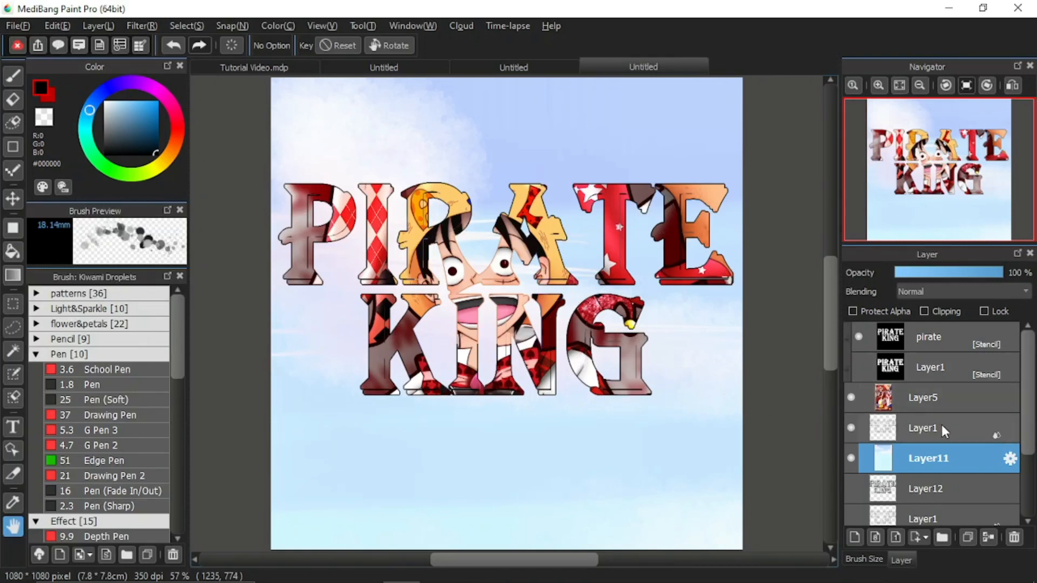
click(943, 406)
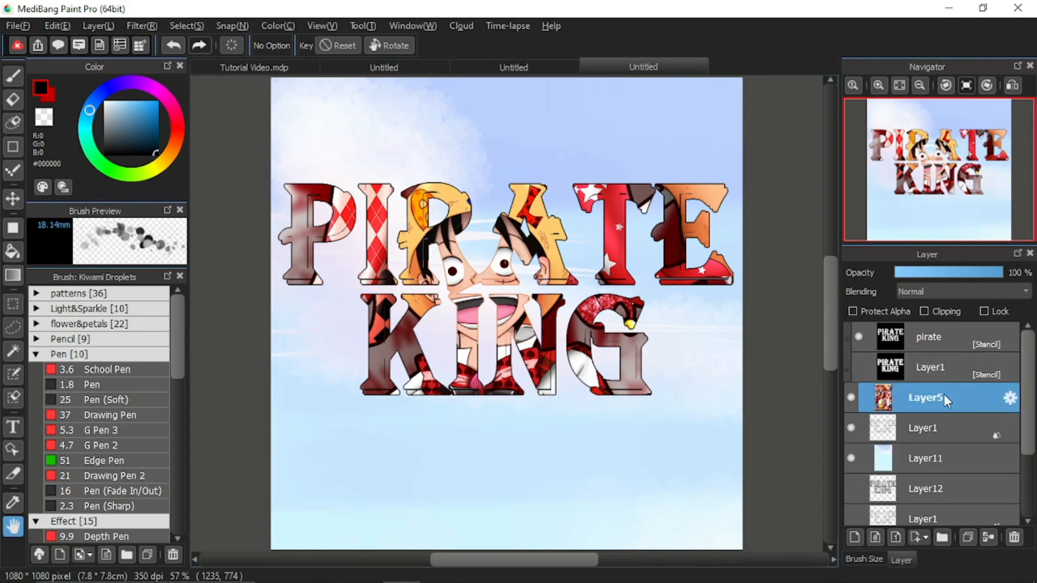